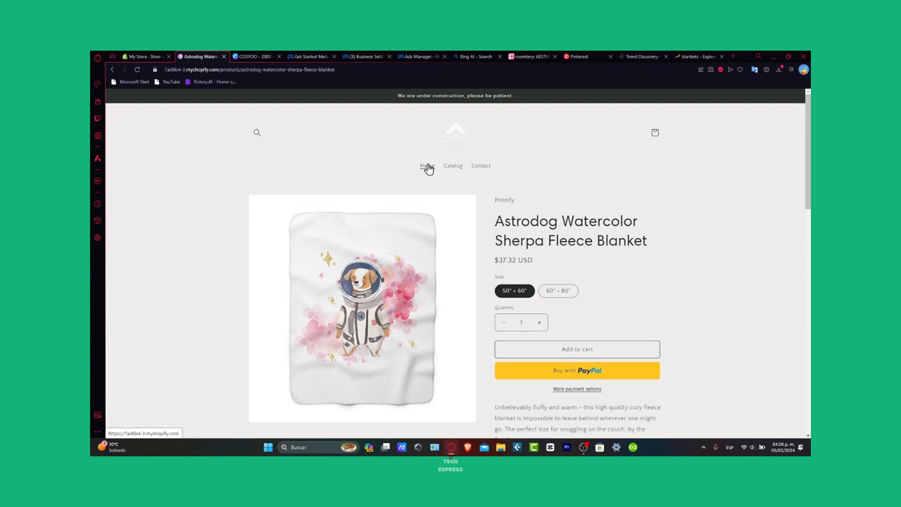
# Look over the Shopify themes page and the Meta ads page, and open the Blankets collection from the storefront's home page
pyautogui.click(144, 57)
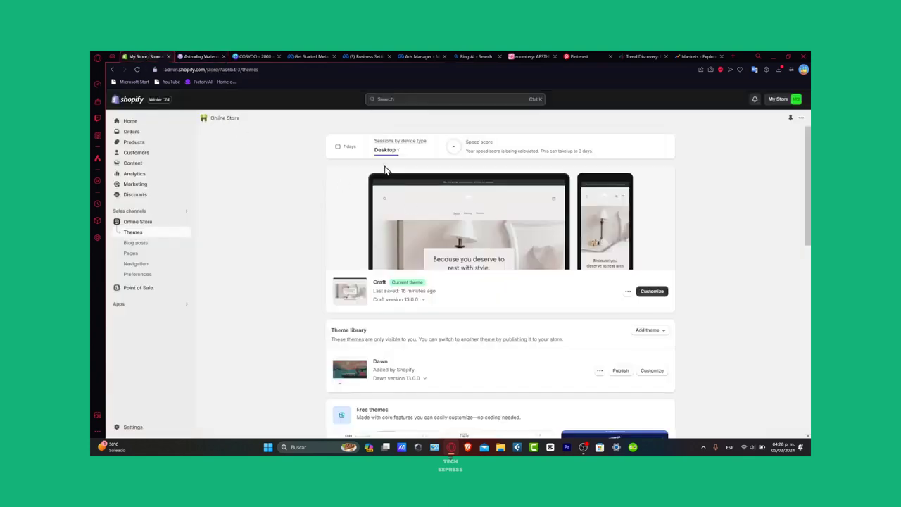
pyautogui.click(311, 56)
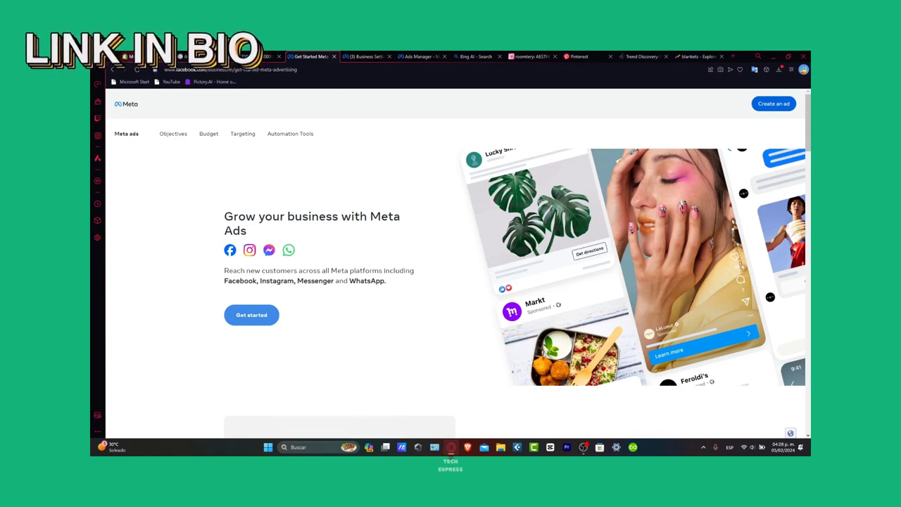
pyautogui.click(134, 57)
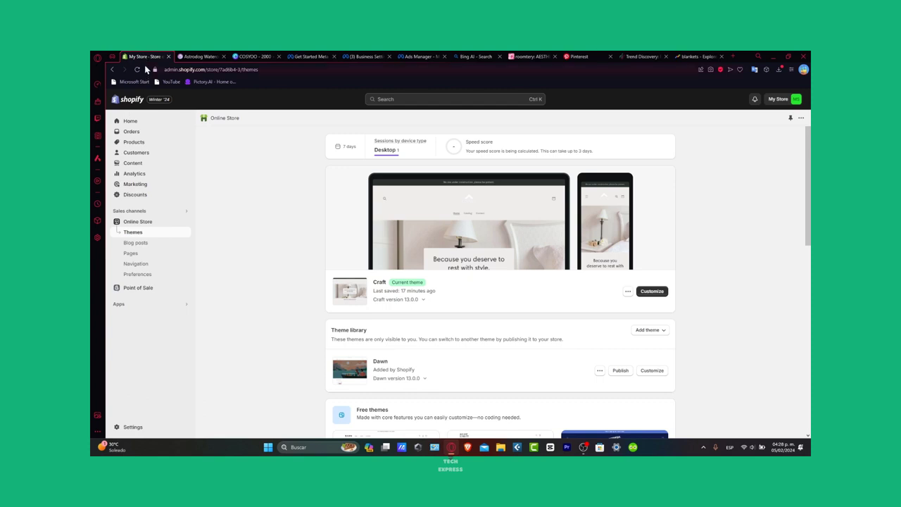
pyautogui.click(184, 57)
pyautogui.click(460, 142)
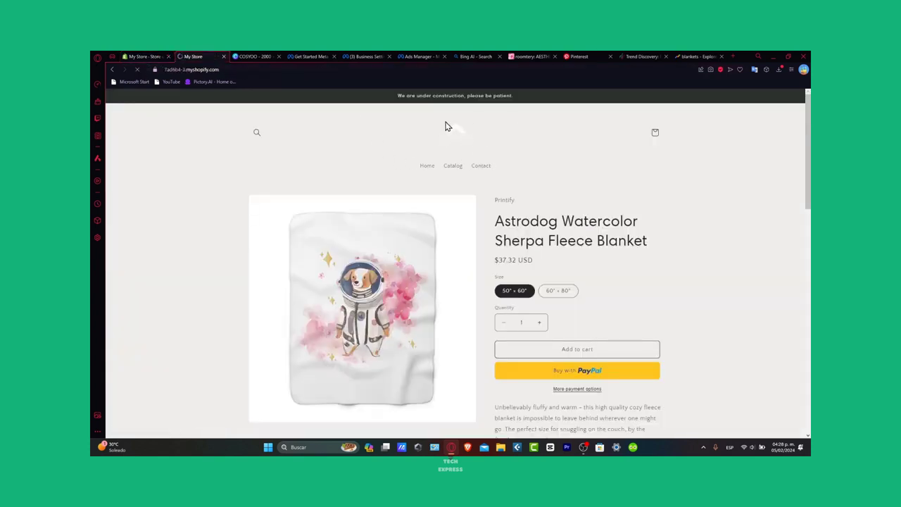
pyautogui.scroll(-3, 560, 251)
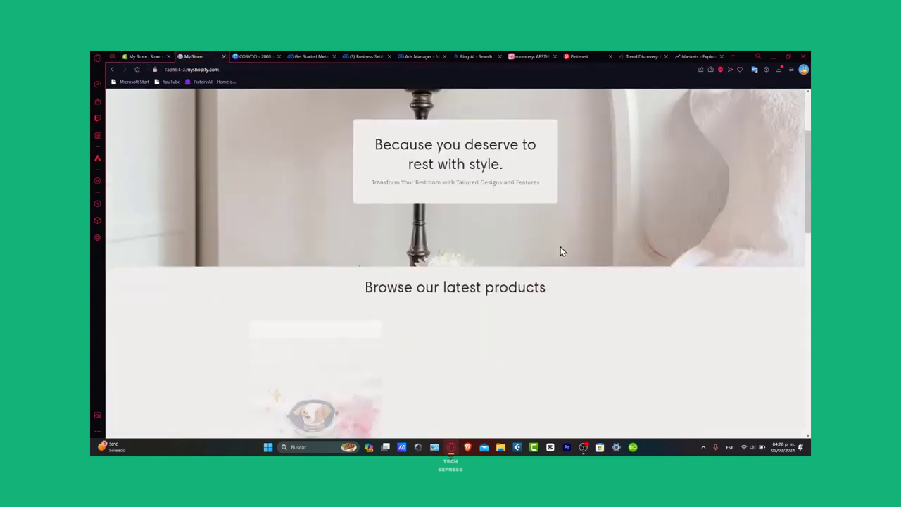
pyautogui.click(333, 274)
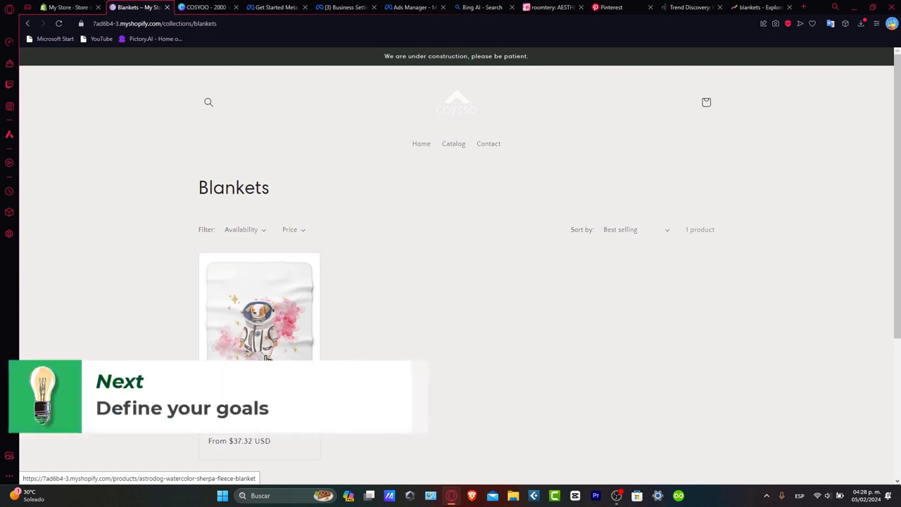
# Open Ads Manager from the Meta ads getting-started page and switch to the Tech Express ADS business account
pyautogui.click(282, 7)
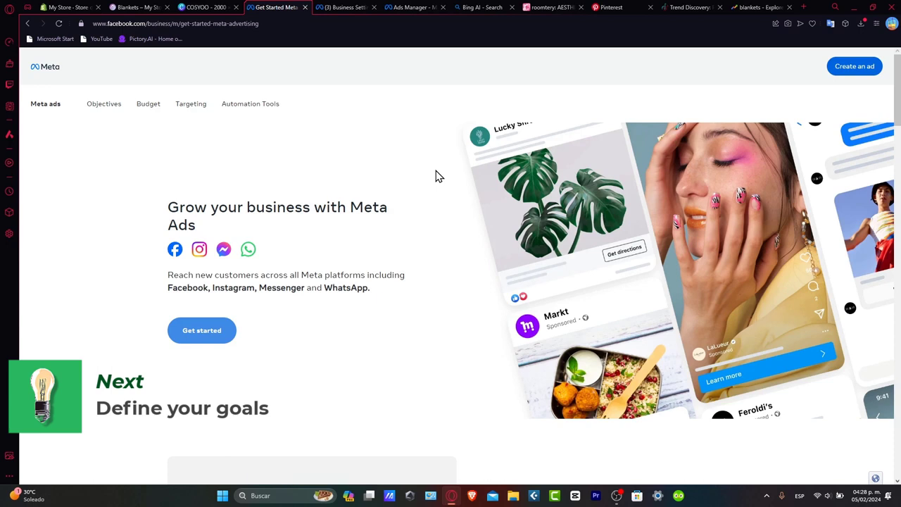
pyautogui.click(219, 347)
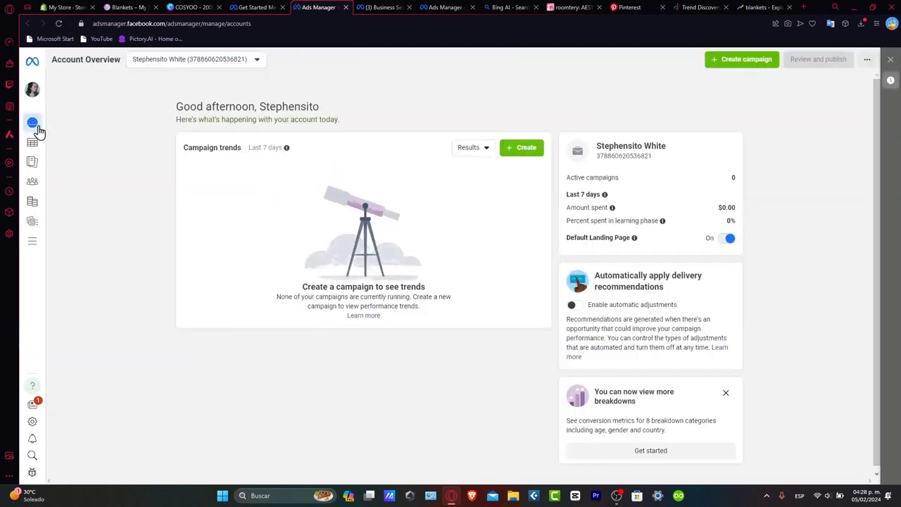
pyautogui.moveTo(36, 130)
pyautogui.click(90, 92)
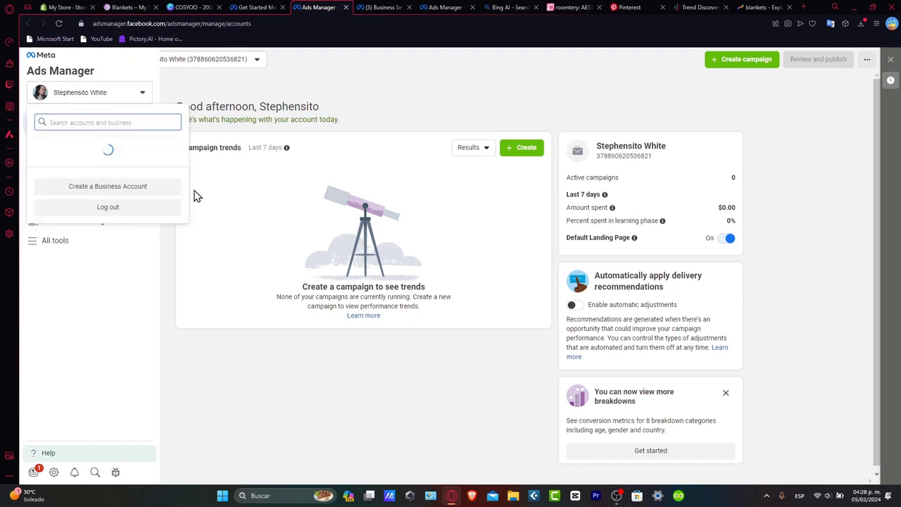
pyautogui.click(132, 190)
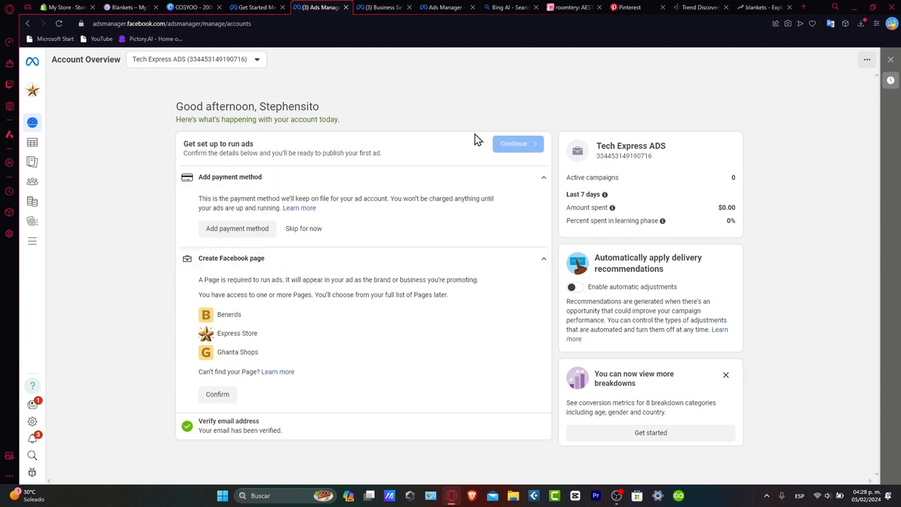
# Look through the existing ads, ad sets and campaigns of the Tech Express ADS account, ending on the campaigns list
pyautogui.click(395, 7)
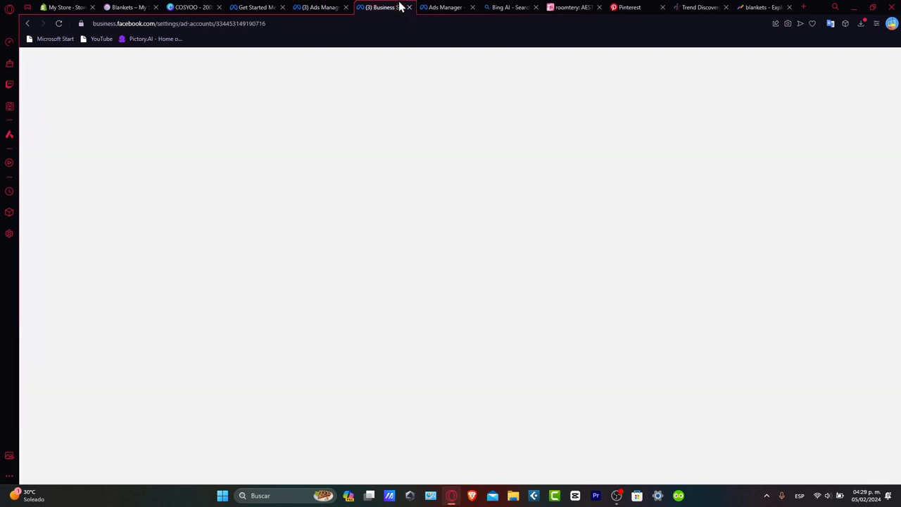
pyautogui.click(456, 7)
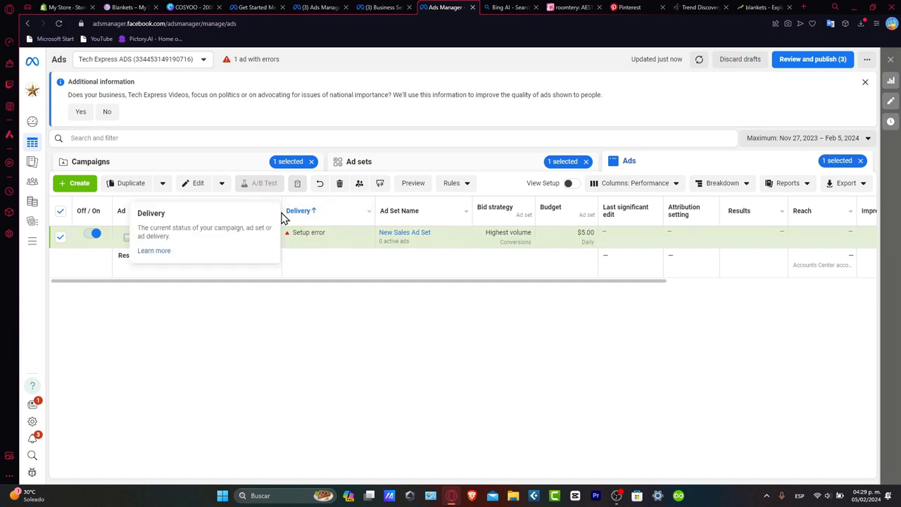
pyautogui.click(203, 169)
pyautogui.click(422, 170)
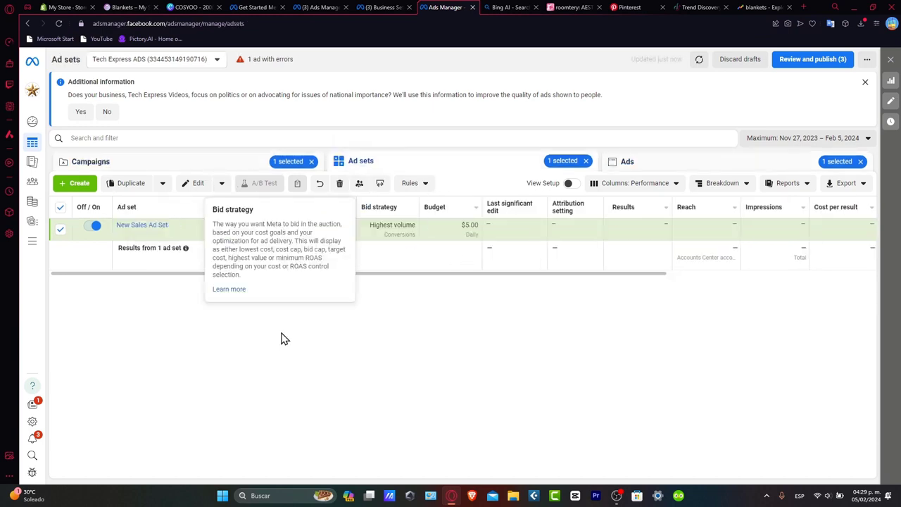
pyautogui.click(228, 169)
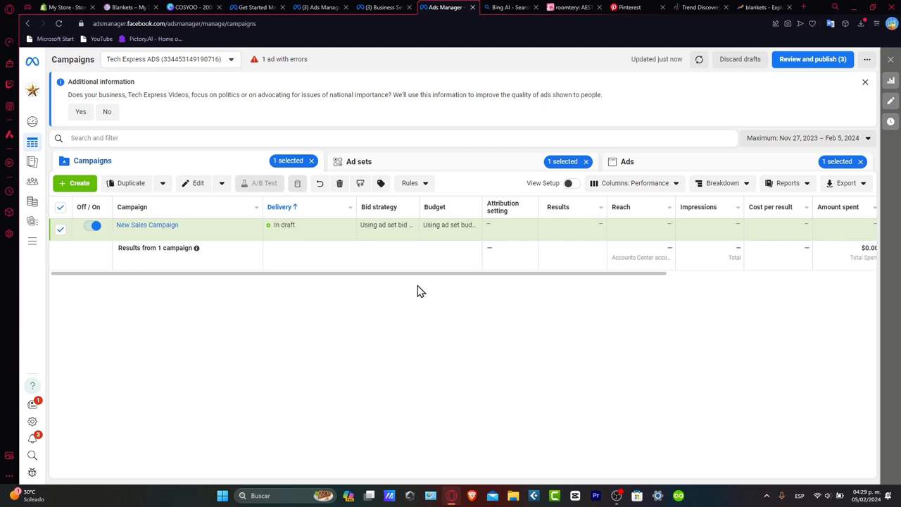
# Create a new campaign with the Sales objective, viewing the Astrodog Watercolor Sherpa Fleece Blanket in the store as the product to promote
pyautogui.click(84, 184)
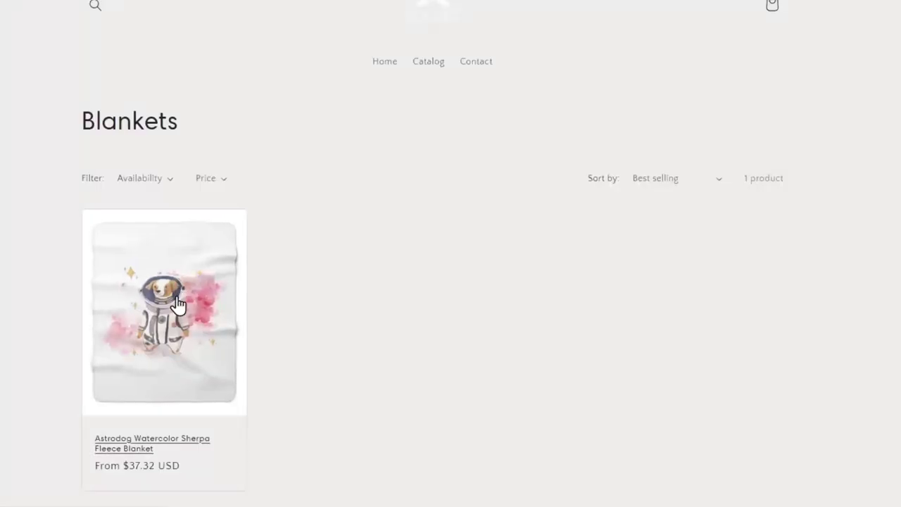
pyautogui.click(180, 301)
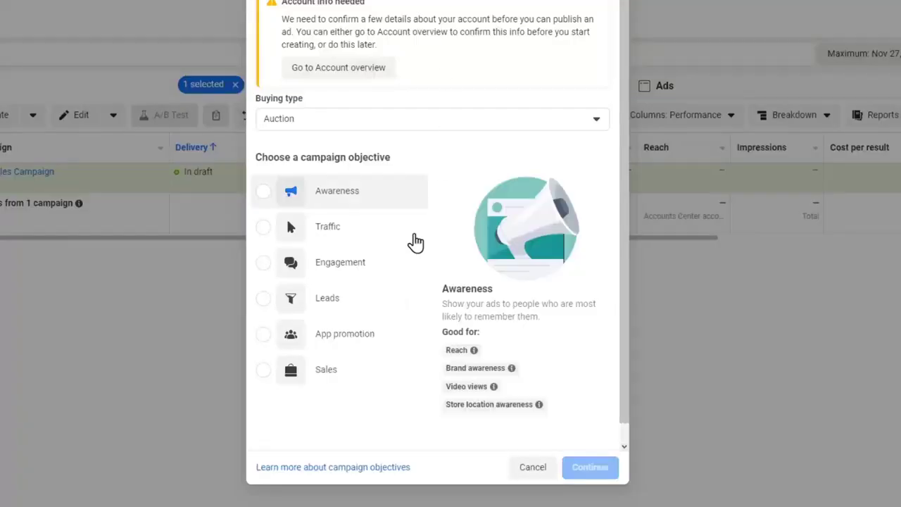
pyautogui.click(312, 374)
pyautogui.click(600, 471)
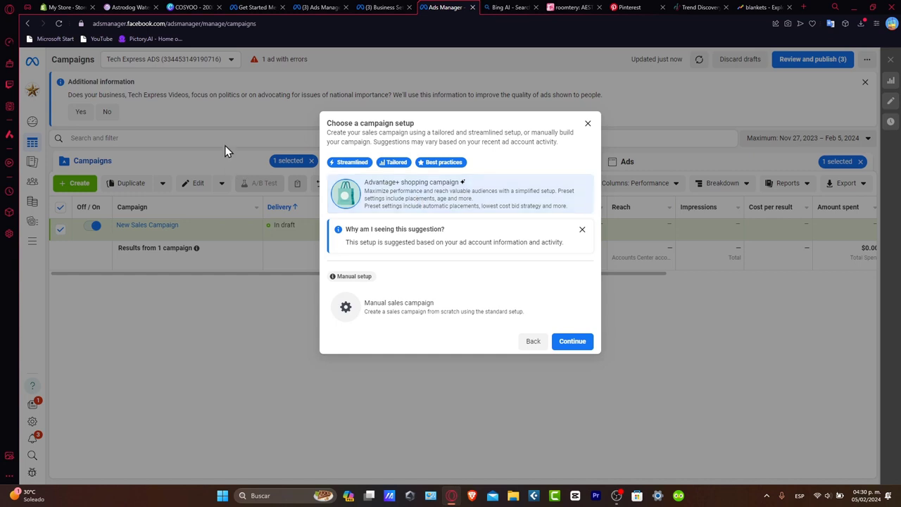
# Compare the manual sales setup with the suggested one and continue with the Advantage+ shopping campaign
pyautogui.click(130, 7)
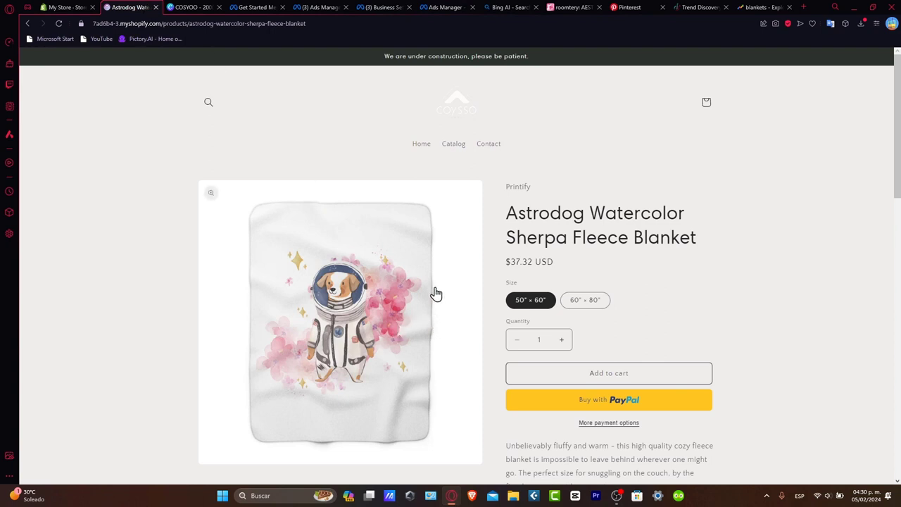
pyautogui.click(454, 7)
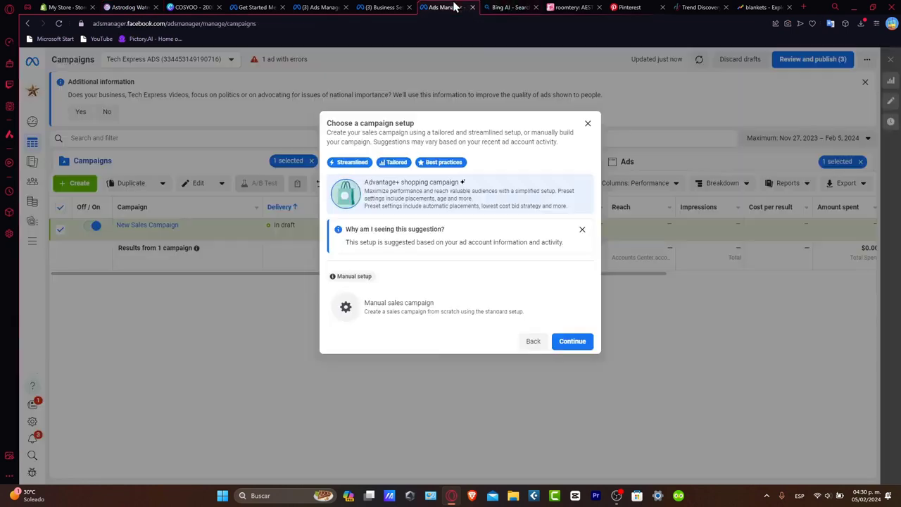
pyautogui.click(452, 311)
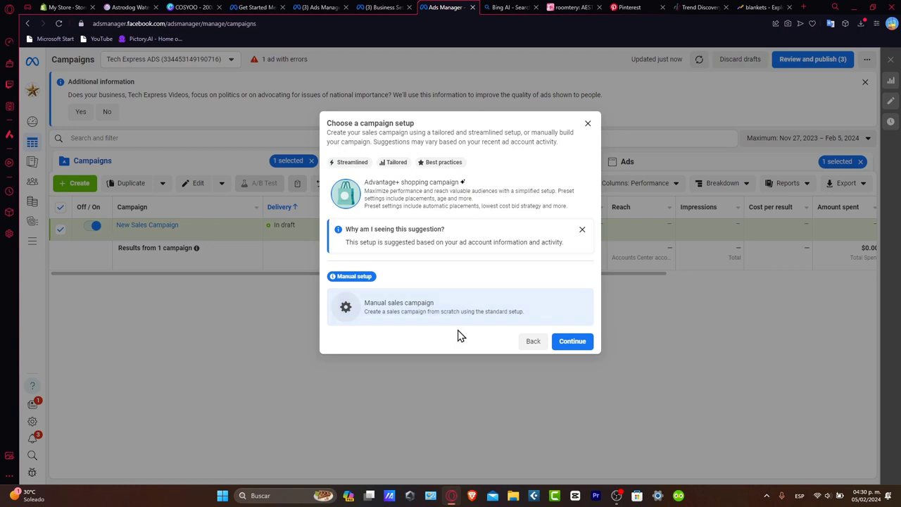
pyautogui.click(433, 209)
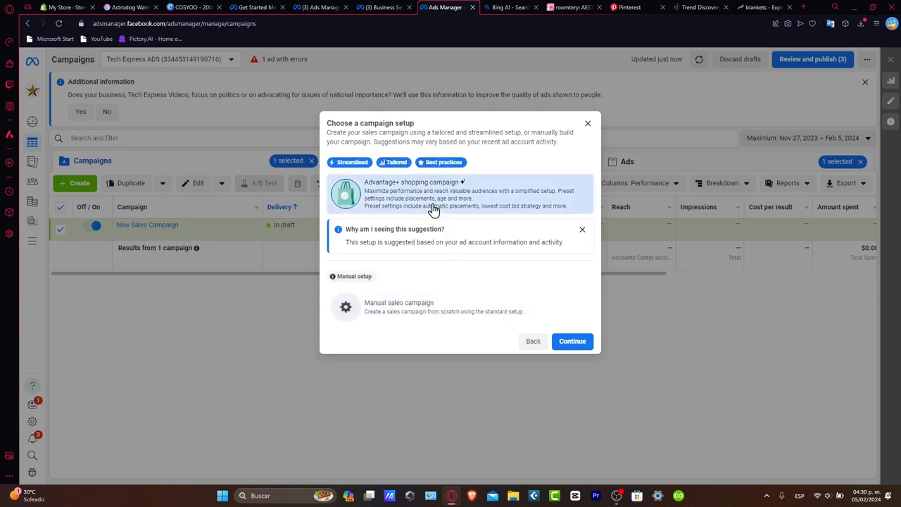
pyautogui.click(584, 341)
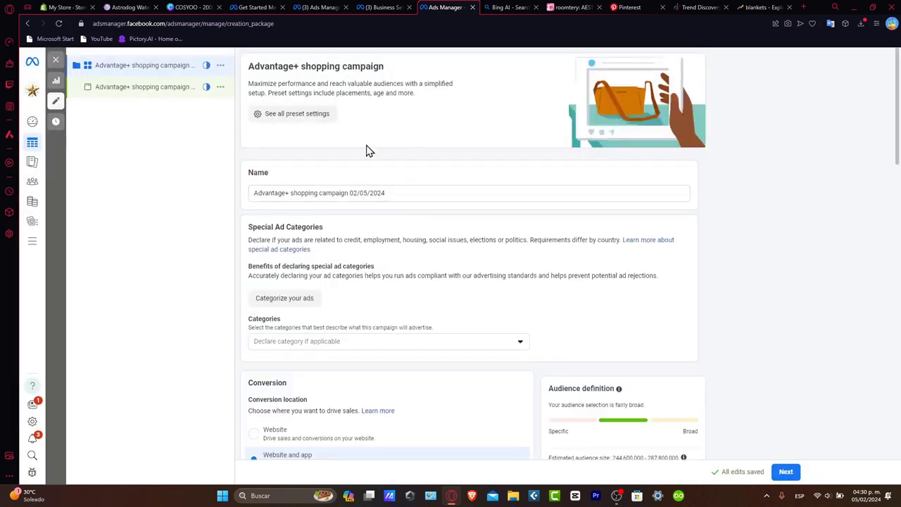
# Review the Advantage+ shopping campaign settings, from name and conversion location down to budget and schedule
pyautogui.scroll(-12, 484, 266)
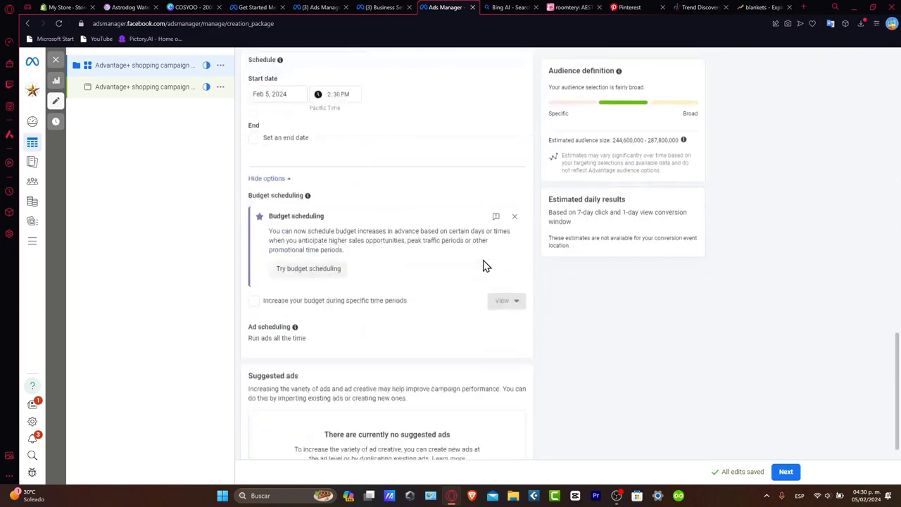
pyautogui.scroll(12, 484, 268)
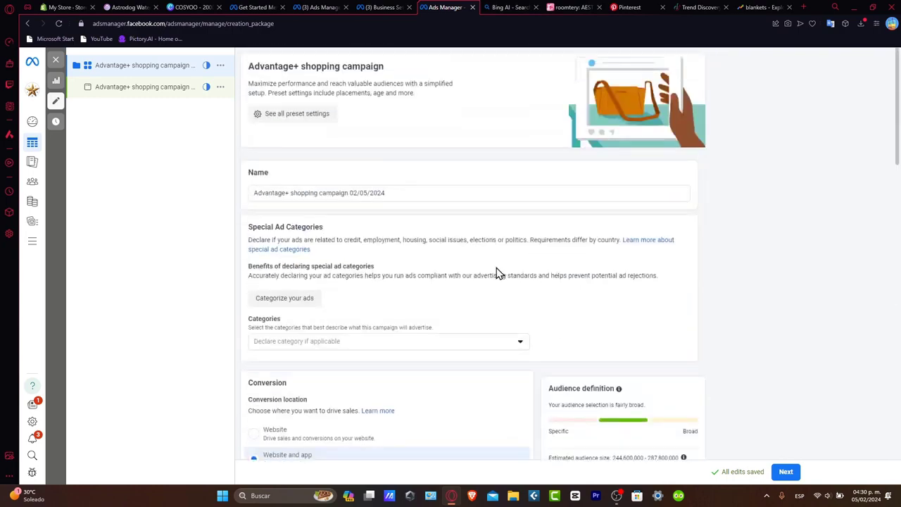
pyautogui.scroll(-12, 549, 288)
pyautogui.scroll(12, 573, 352)
pyautogui.scroll(-6, 575, 352)
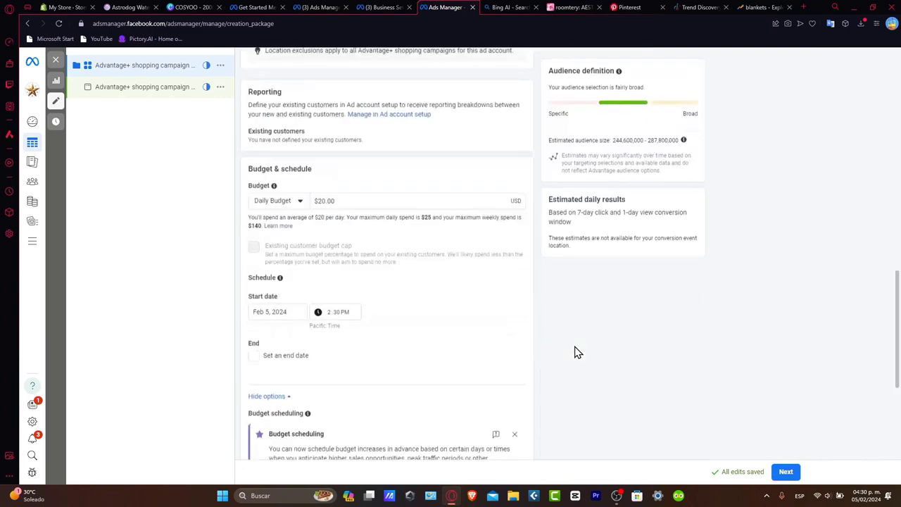
pyautogui.scroll(8, 575, 352)
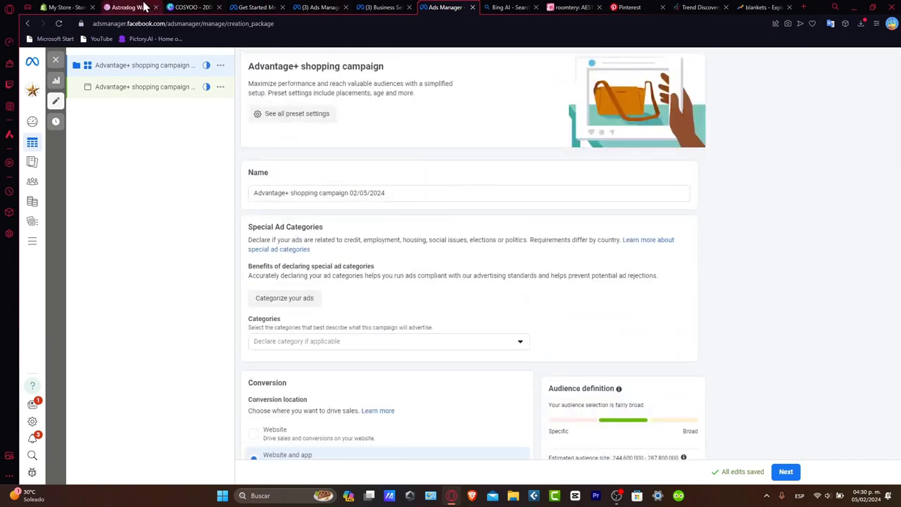
# Glance at the blanket's product page and Pinterest, and switch to Canva, leaving the open design for the home page
pyautogui.click(127, 7)
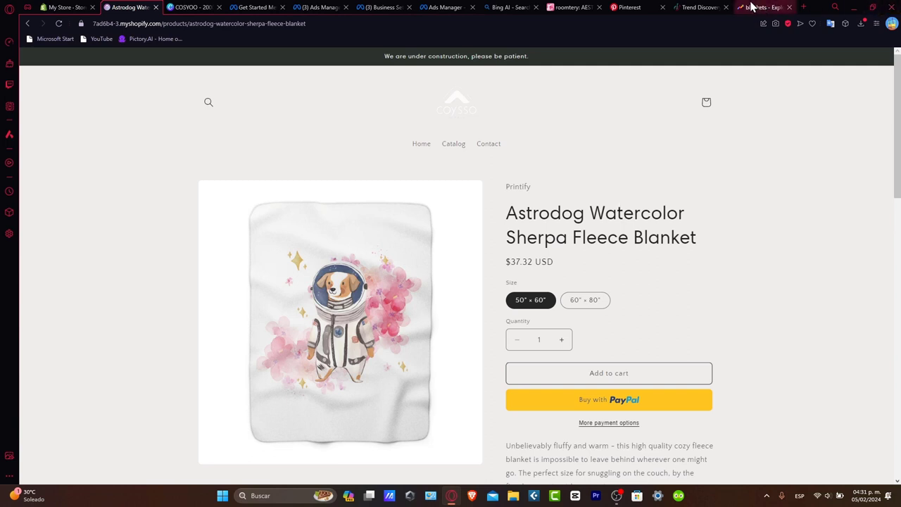
pyautogui.click(629, 7)
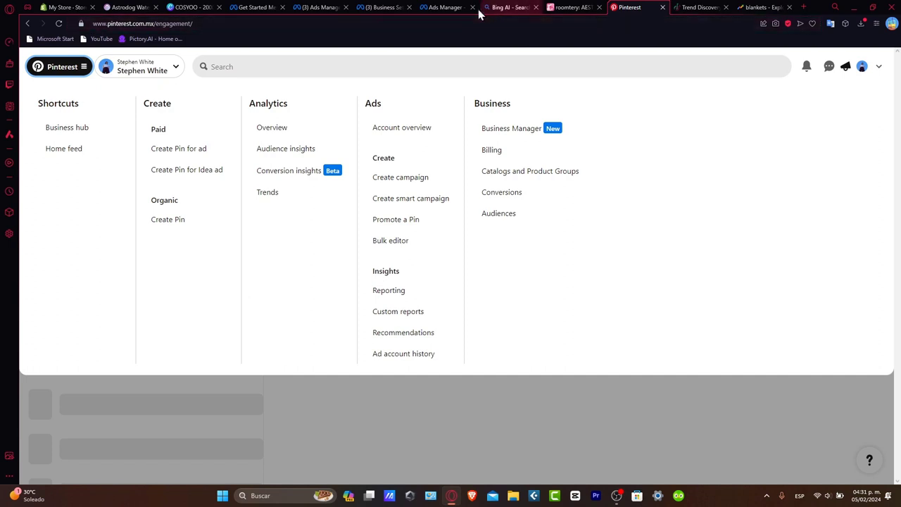
pyautogui.click(202, 6)
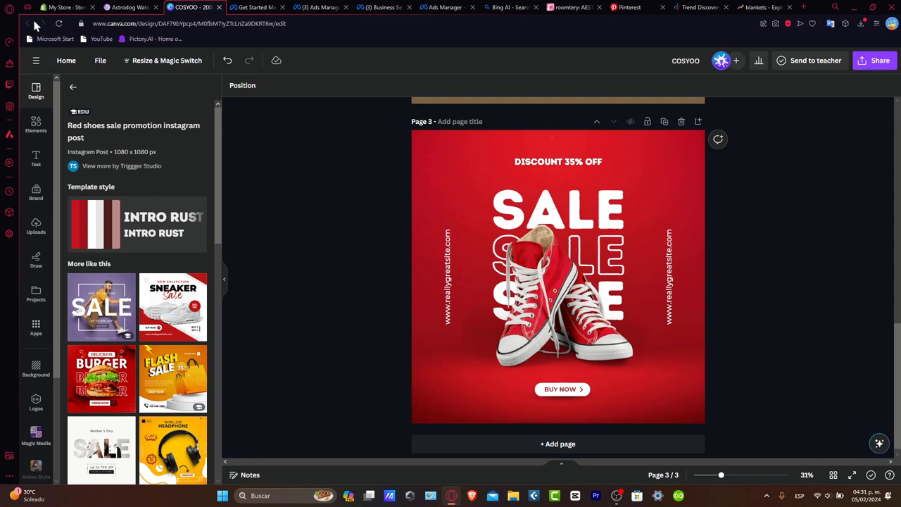
pyautogui.click(57, 62)
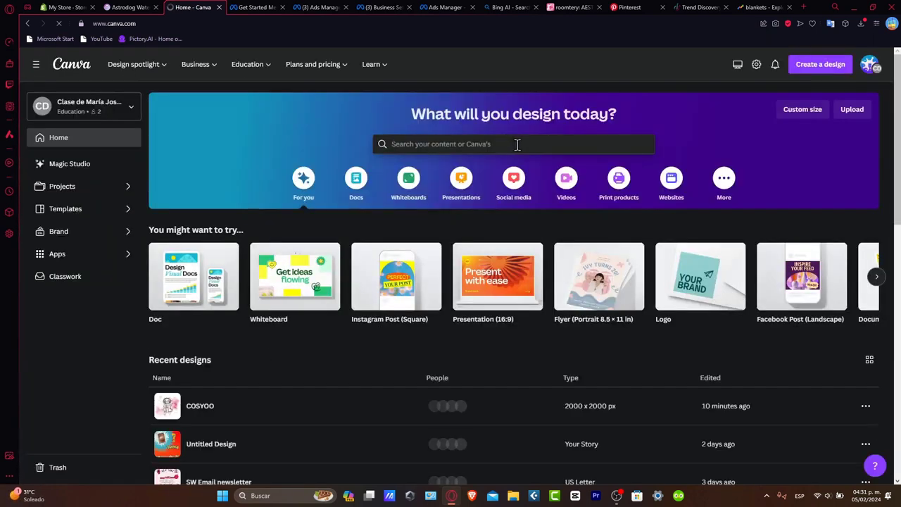
# Search the Canva templates for "sale blanket" and browse the results for an ad design
pyautogui.click(517, 144)
pyautogui.write('sale of')
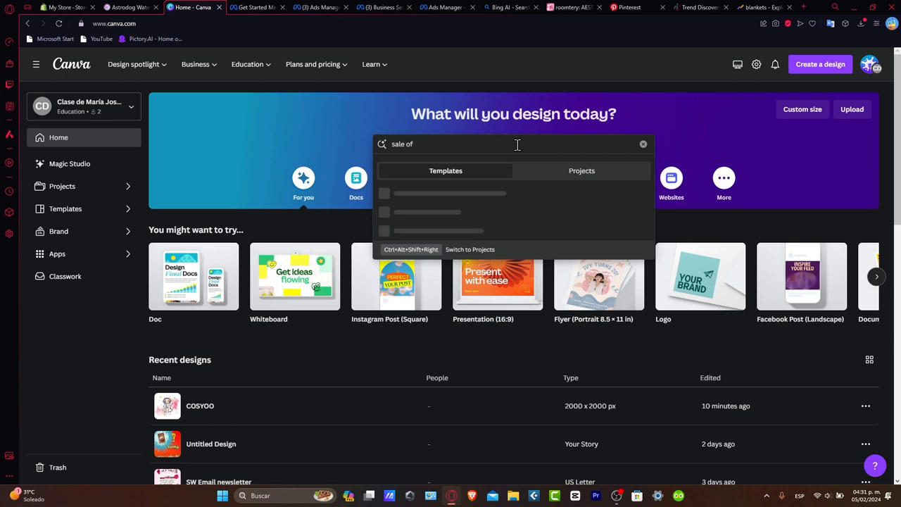
pyautogui.press('BackSpace')
pyautogui.press('BackSpace')
pyautogui.press('BackSpace')
pyautogui.press('BackSpace')
pyautogui.press('BackSpace')
pyautogui.press('BackSpace')
pyautogui.press('BackSpace')
pyautogui.write('sale ')
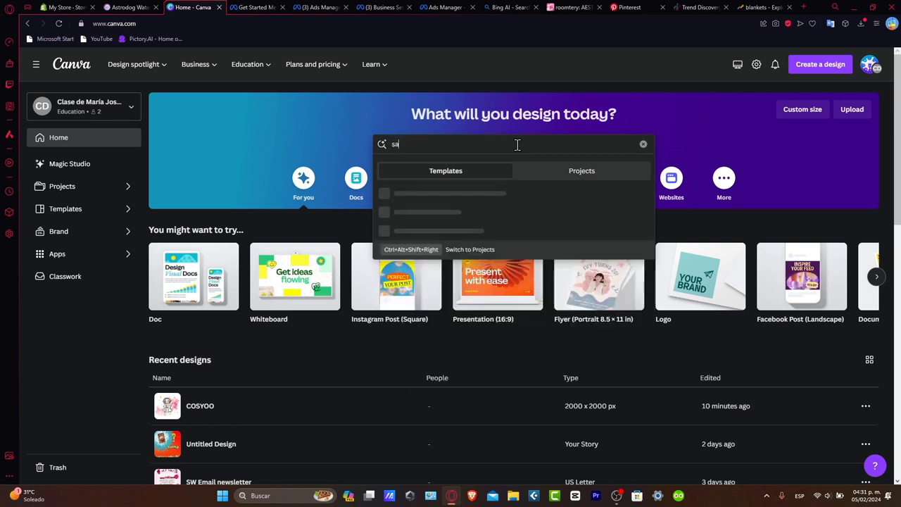
pyautogui.write('blanket')
pyautogui.press('Return')
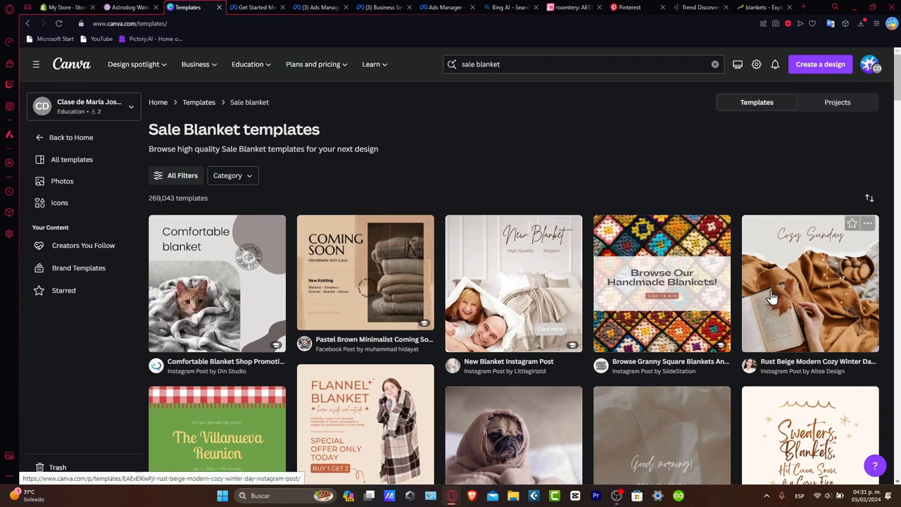
pyautogui.scroll(-2, 795, 295)
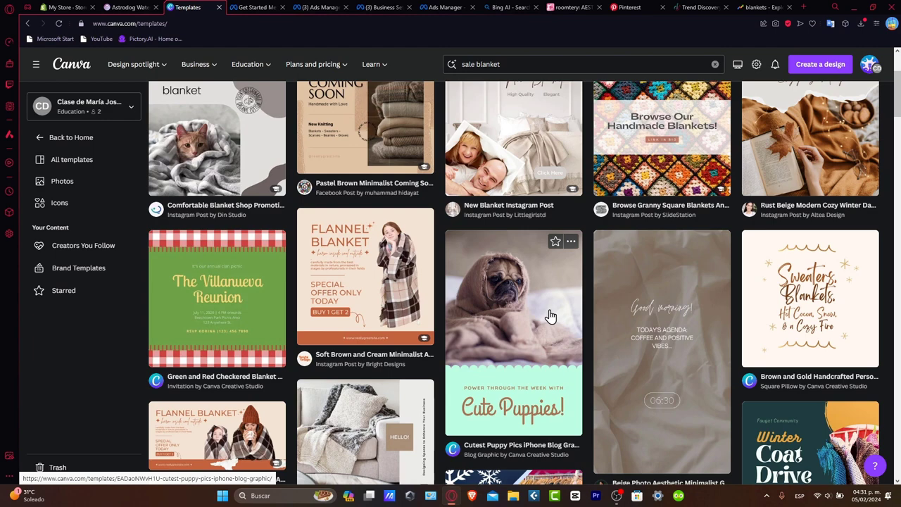
pyautogui.scroll(-2, 551, 316)
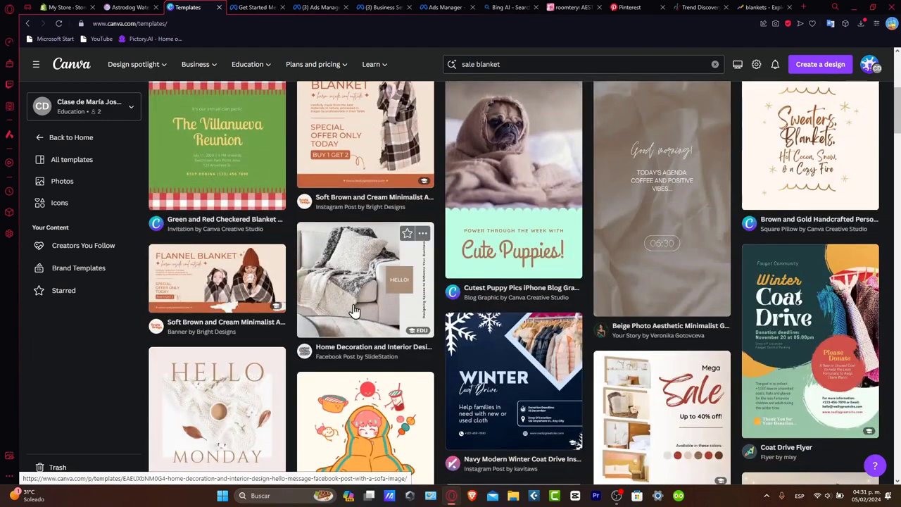
# Look further through the blanket templates in Canva for a suitable ad design
pyautogui.scroll(2, 354, 312)
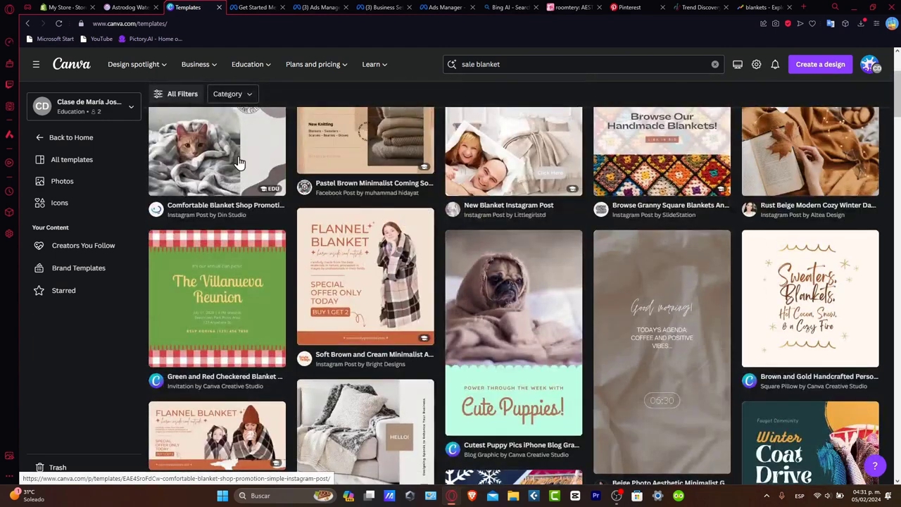
pyautogui.scroll(-2, 519, 261)
pyautogui.scroll(-2, 704, 322)
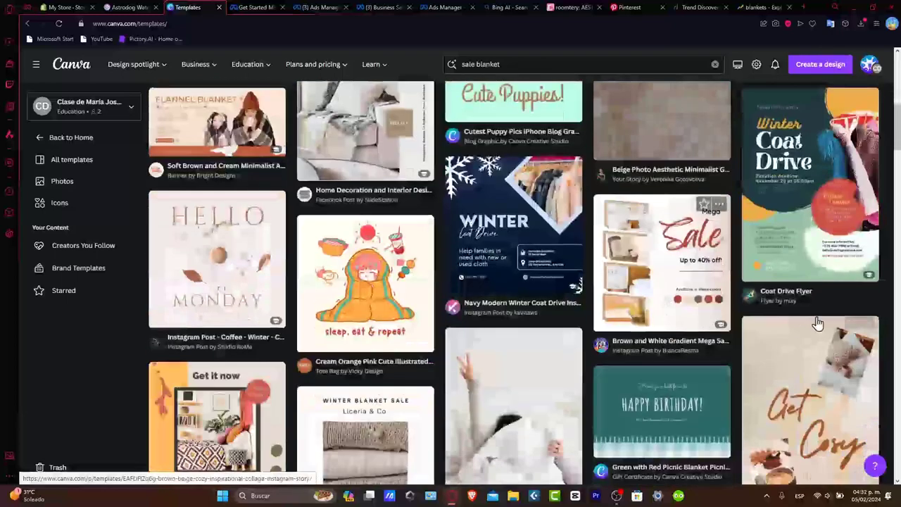
pyautogui.scroll(-2, 563, 312)
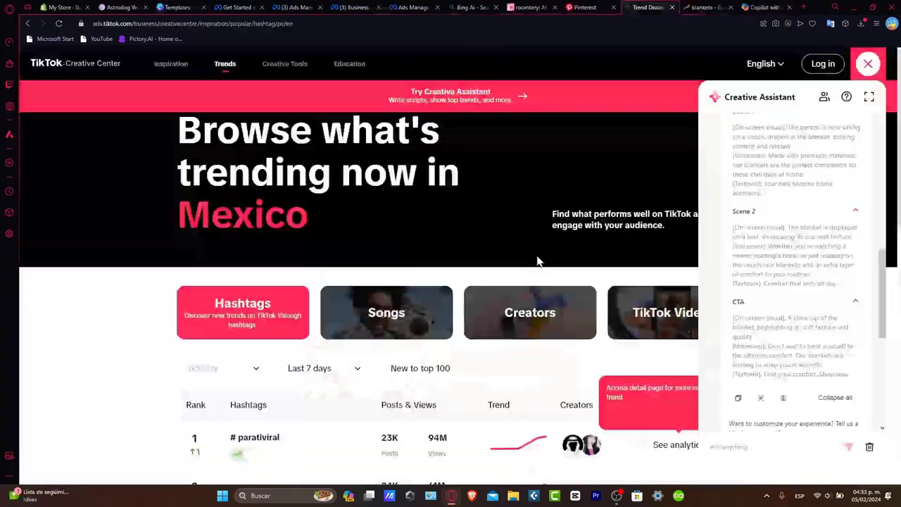
# Check the trending hashtags in TikTok Creative Center, glance at Copilot, and switch back to the Canva templates
pyautogui.scroll(-2, 537, 264)
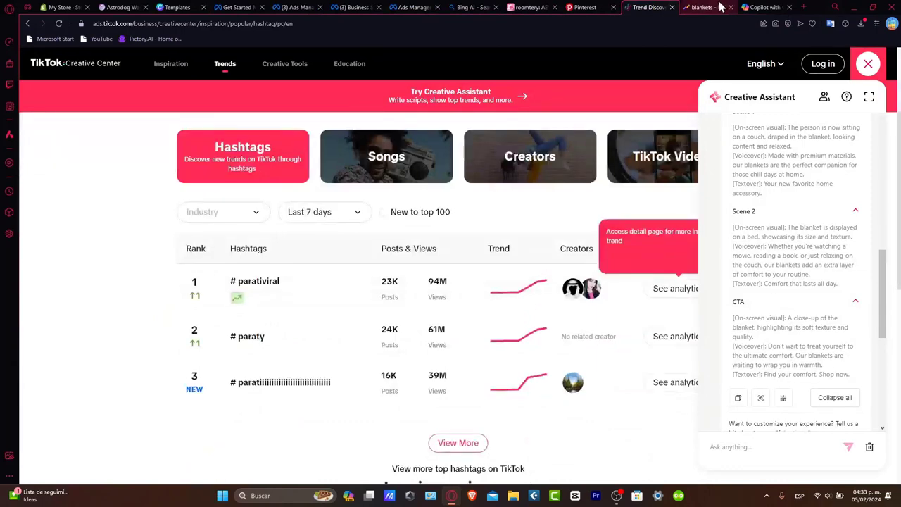
pyautogui.click(780, 7)
pyautogui.click(177, 7)
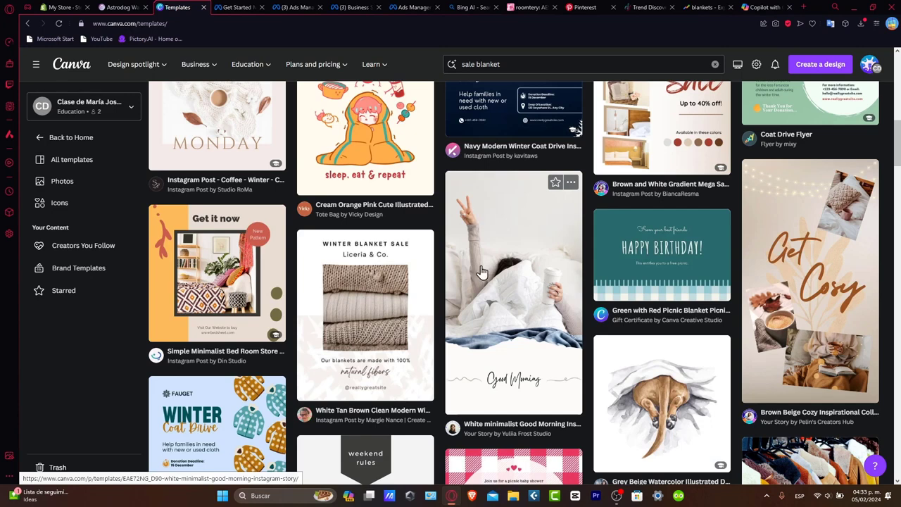
# Return to the Advantage+ campaign draft in Ads Manager, closing Business settings, and name the campaign "Blanket 1 Campaign"
pyautogui.click(293, 7)
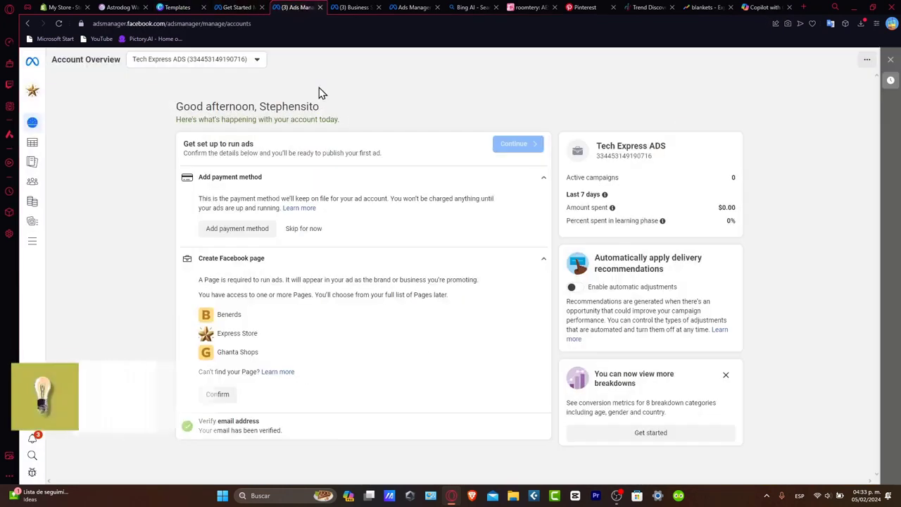
pyautogui.click(355, 7)
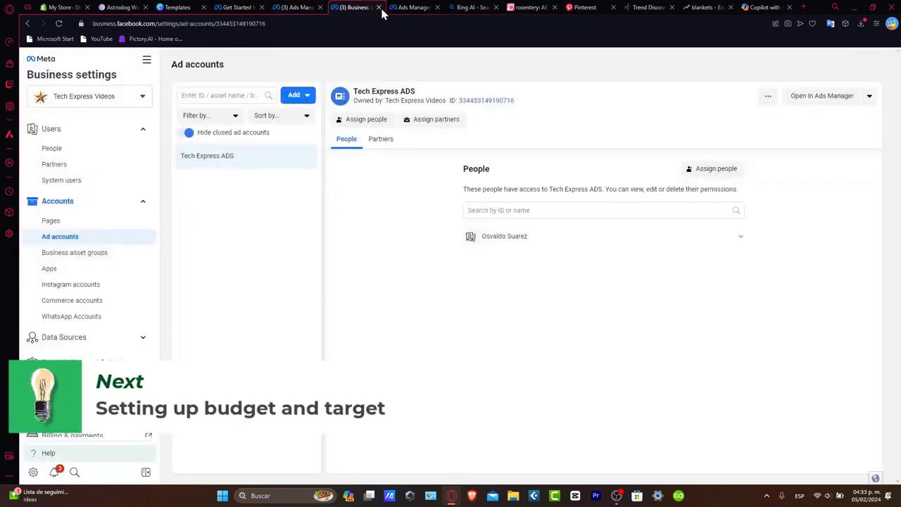
pyautogui.click(378, 7)
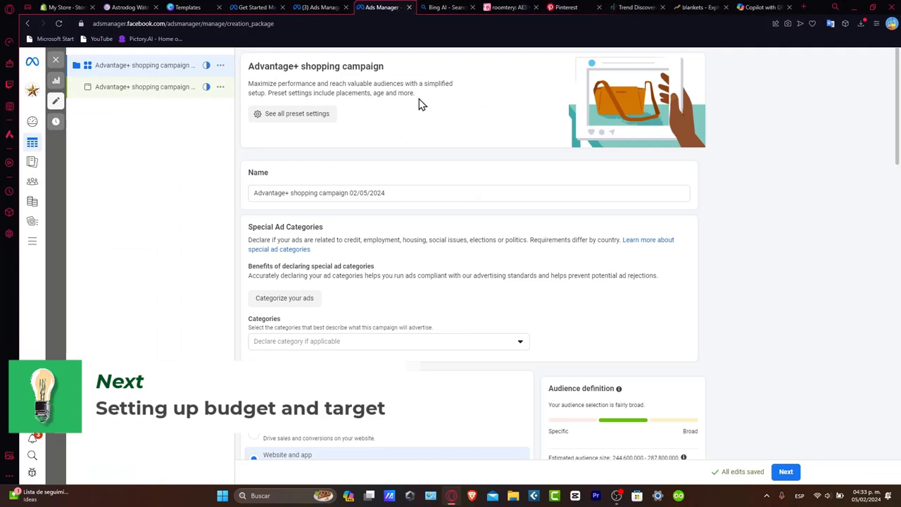
pyautogui.tripleClick(392, 192)
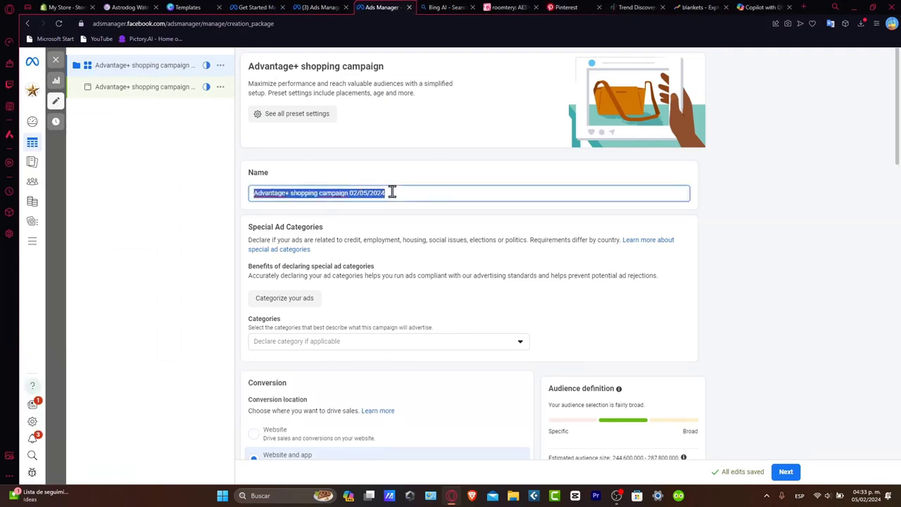
pyautogui.write('Bl')
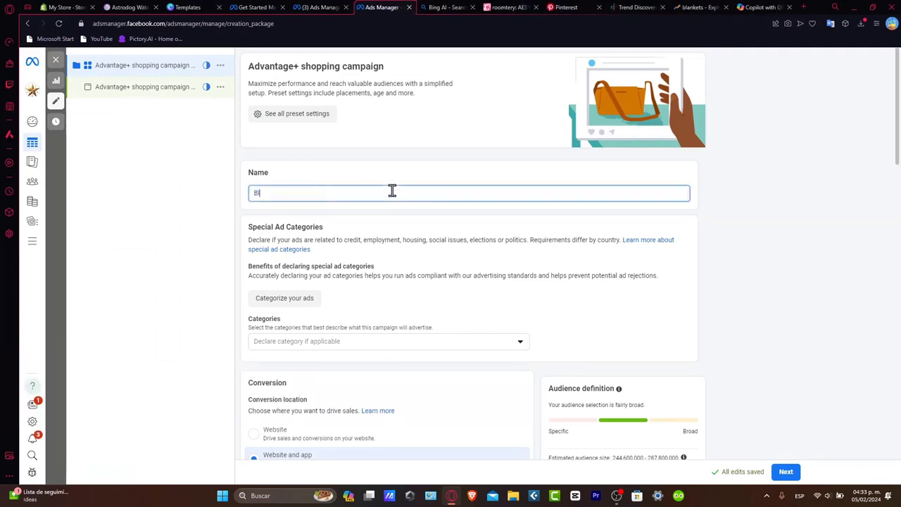
pyautogui.write('anket 1')
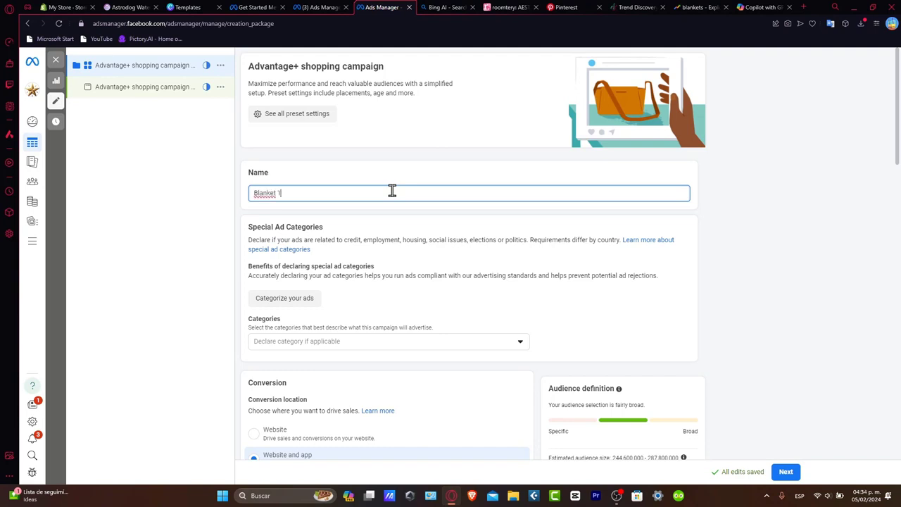
# Set the conversion location to Website and keep "Maximize number of conversions" as the performance goal
pyautogui.scroll(-2, 458, 254)
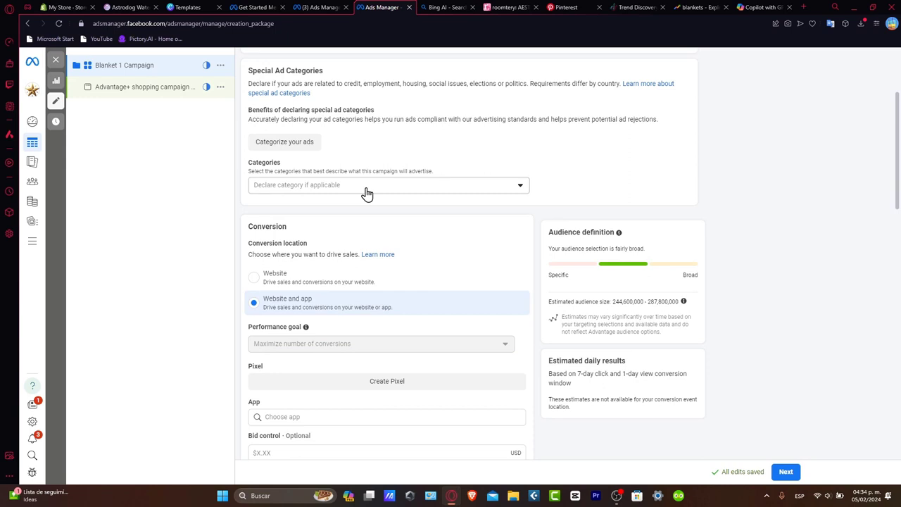
pyautogui.scroll(-2, 366, 192)
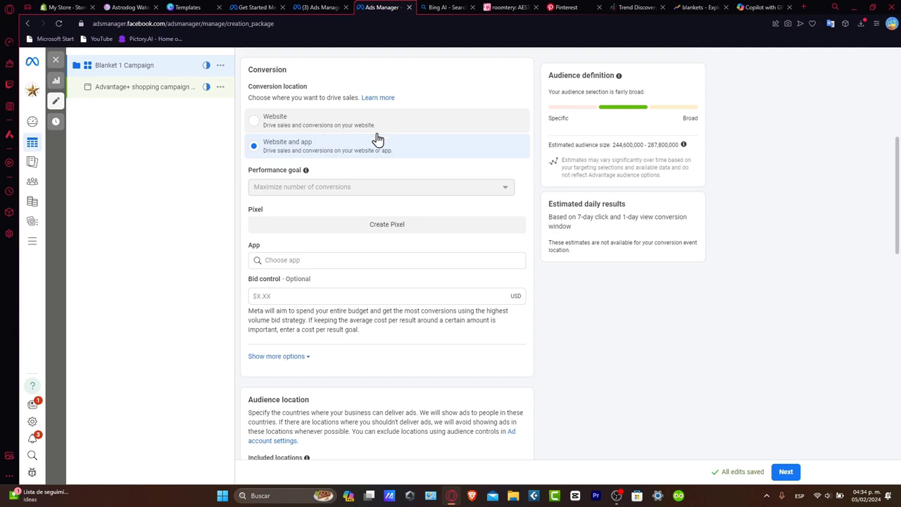
pyautogui.click(322, 127)
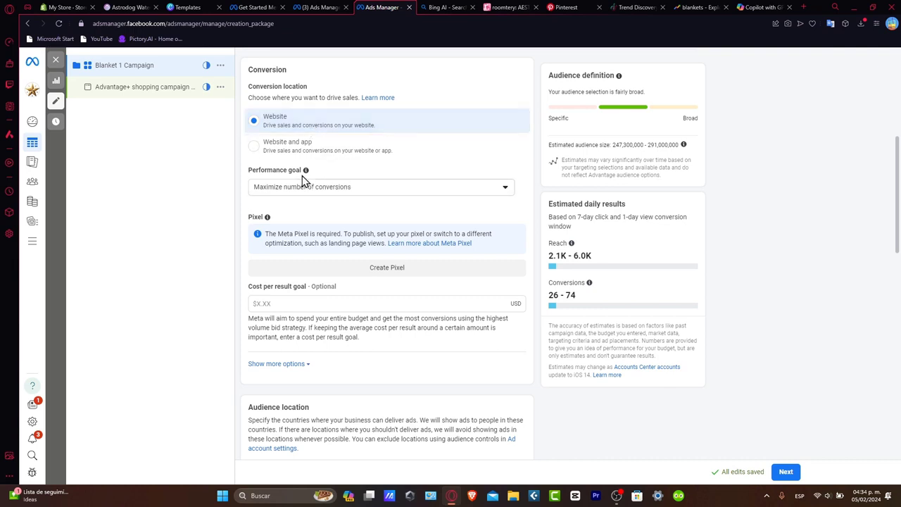
pyautogui.moveTo(275, 172); pyautogui.dragTo(305, 176)
pyautogui.click(327, 190)
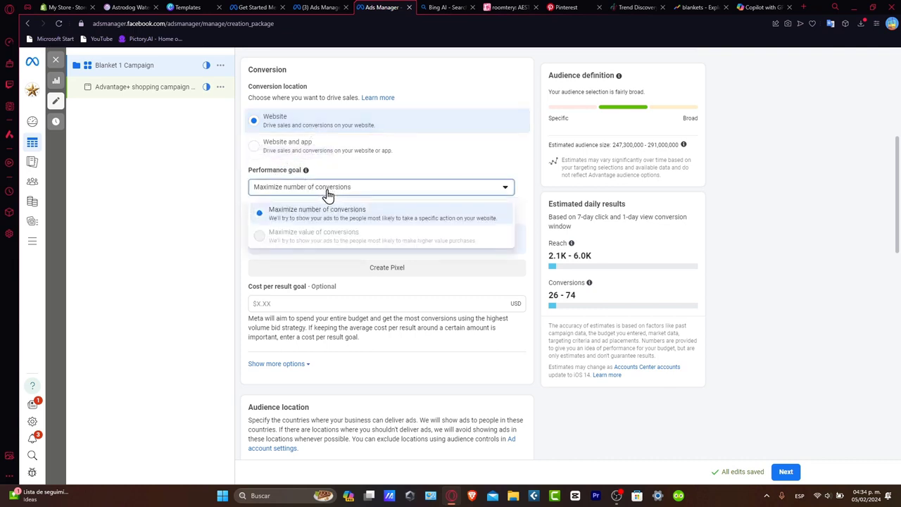
pyautogui.click(376, 219)
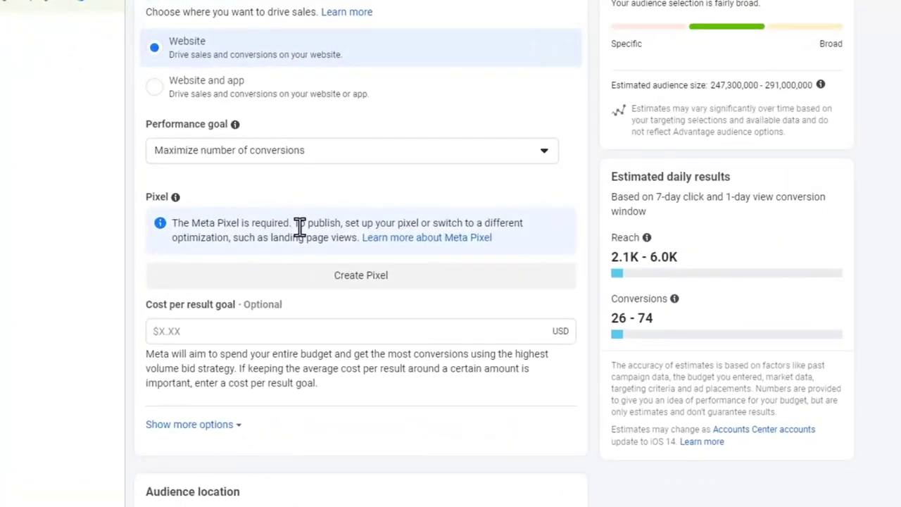
# Create a named Meta Pixel for the campaign's website conversions
pyautogui.click(380, 282)
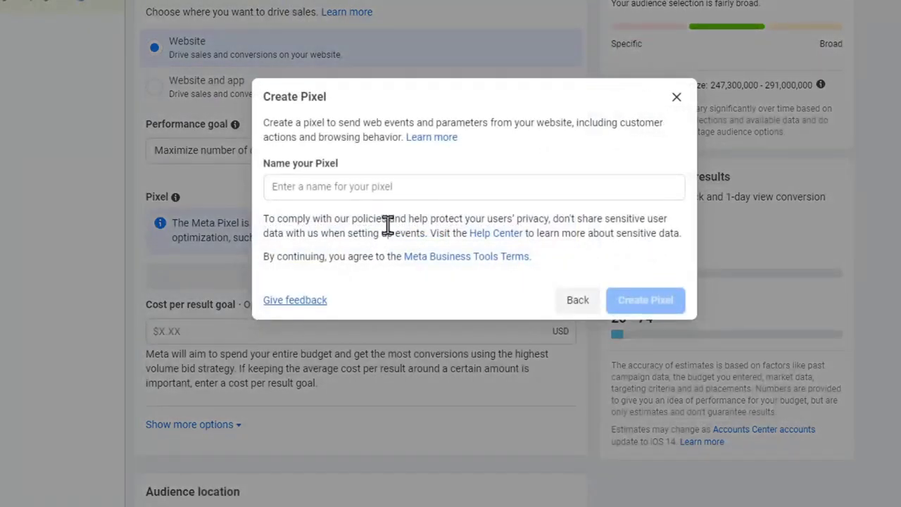
pyautogui.click(421, 187)
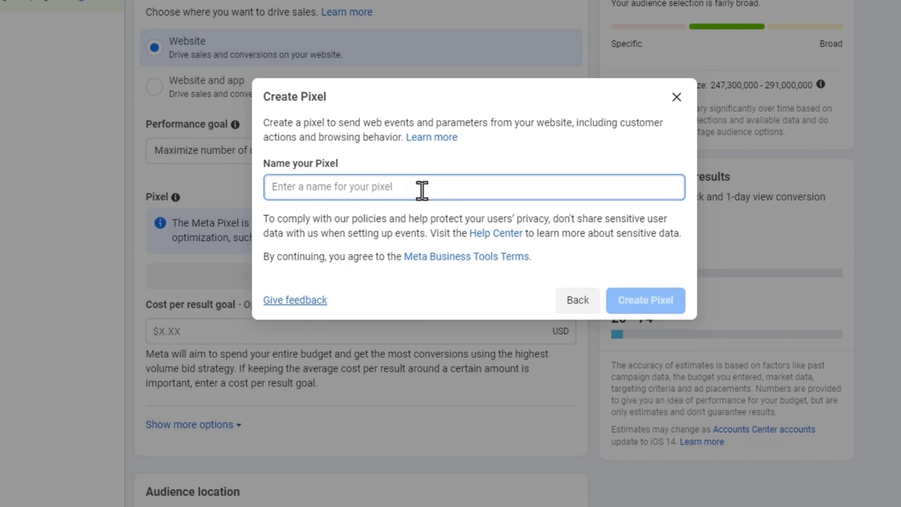
pyautogui.write('Tr')
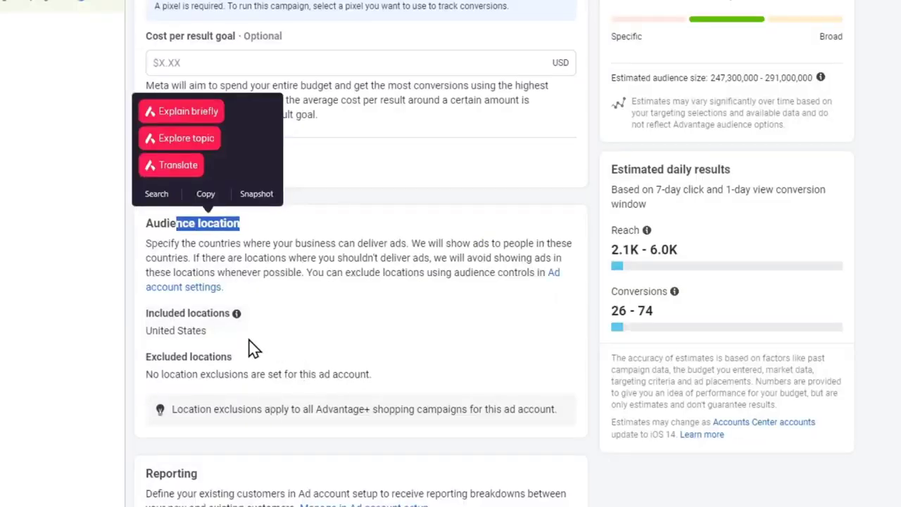
pyautogui.click(227, 338)
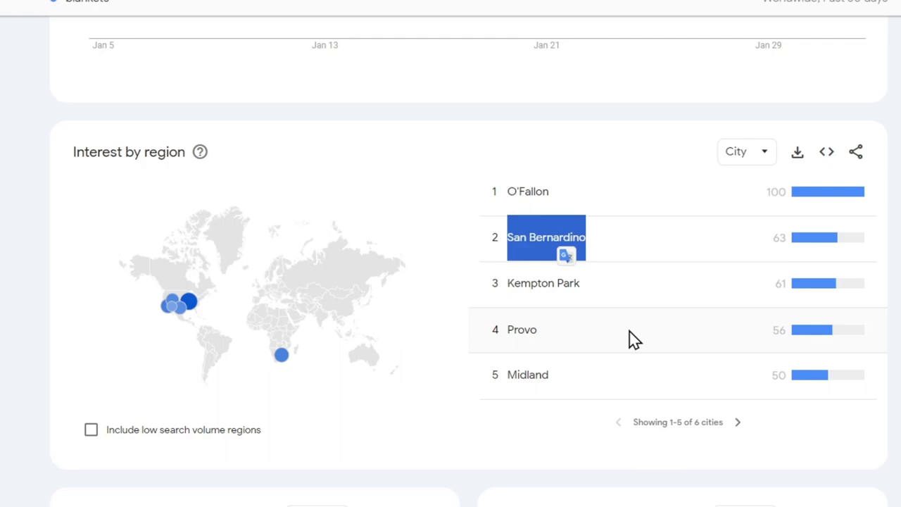
# Search Google Trends for blankets and examine the worldwide interest by region over the past 7 days
pyautogui.scroll(5, 627, 338)
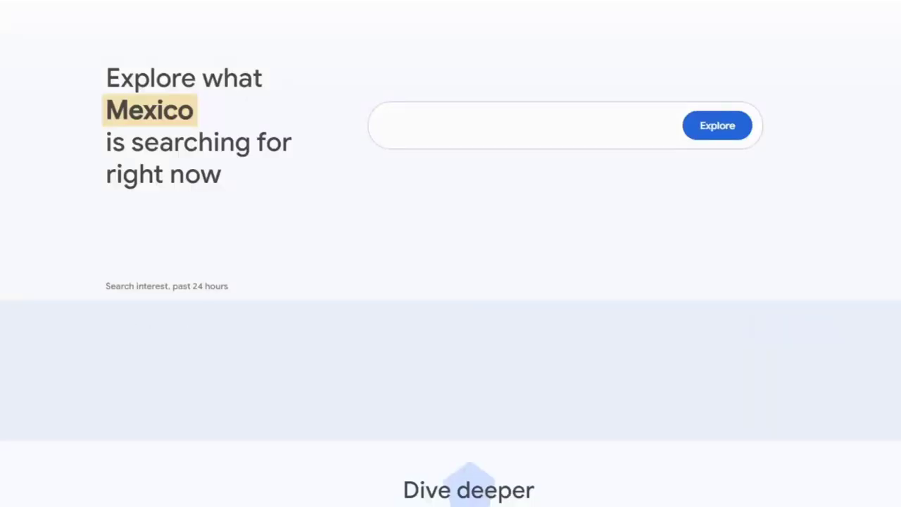
pyautogui.click(537, 139)
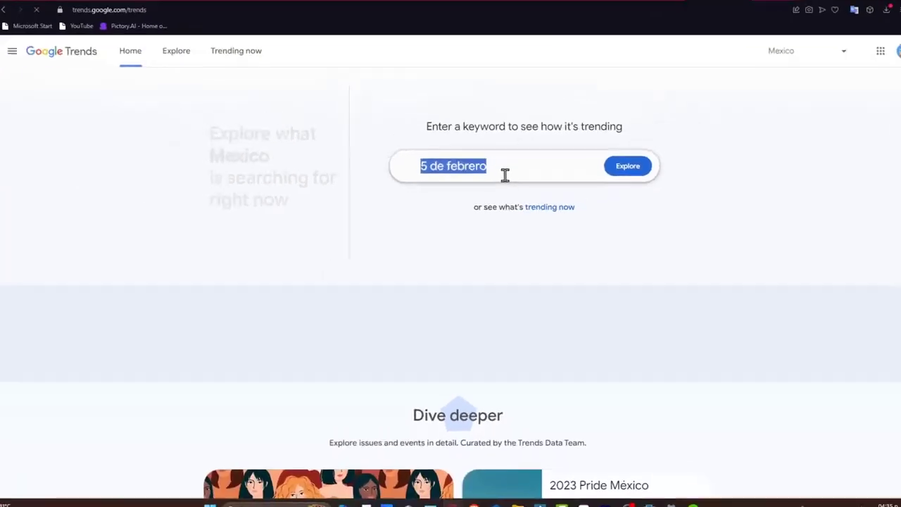
pyautogui.write('blankets')
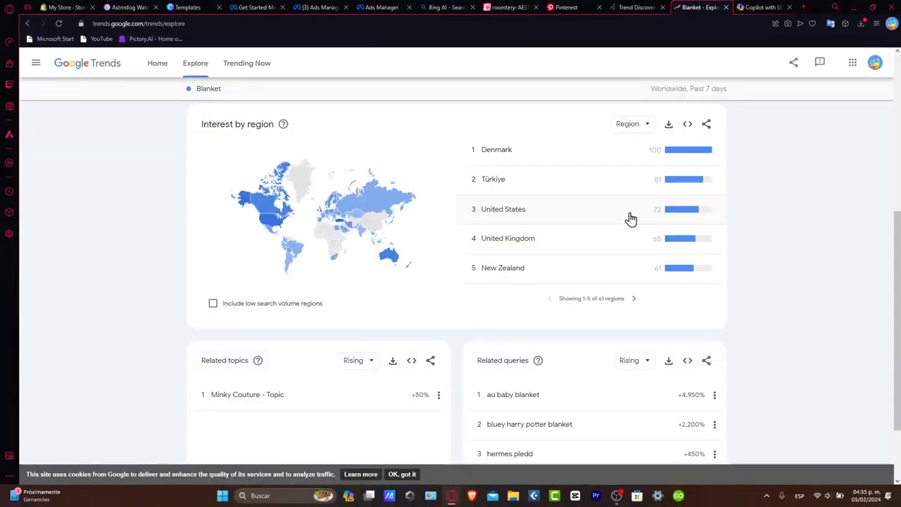
pyautogui.scroll(2, 631, 219)
pyautogui.scroll(-2, 629, 218)
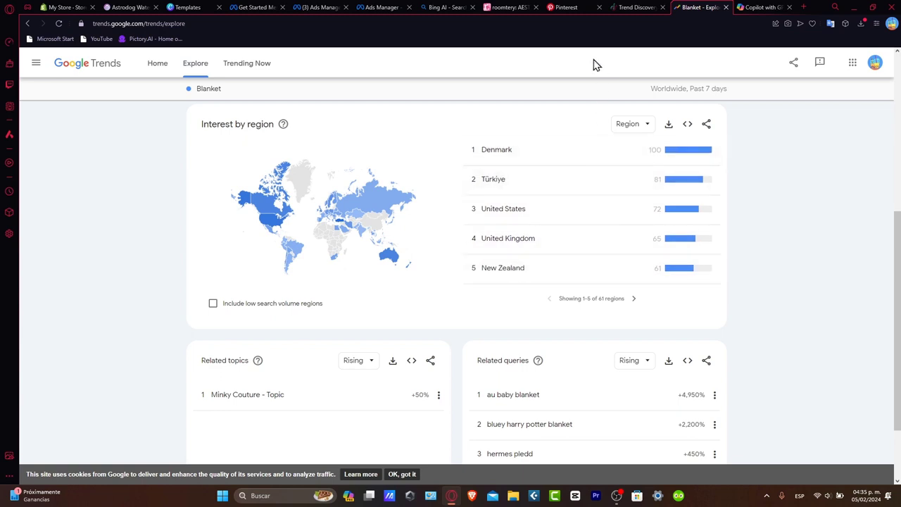
# Return to the campaign in Ads Manager and open the included audience locations for editing
pyautogui.click(380, 7)
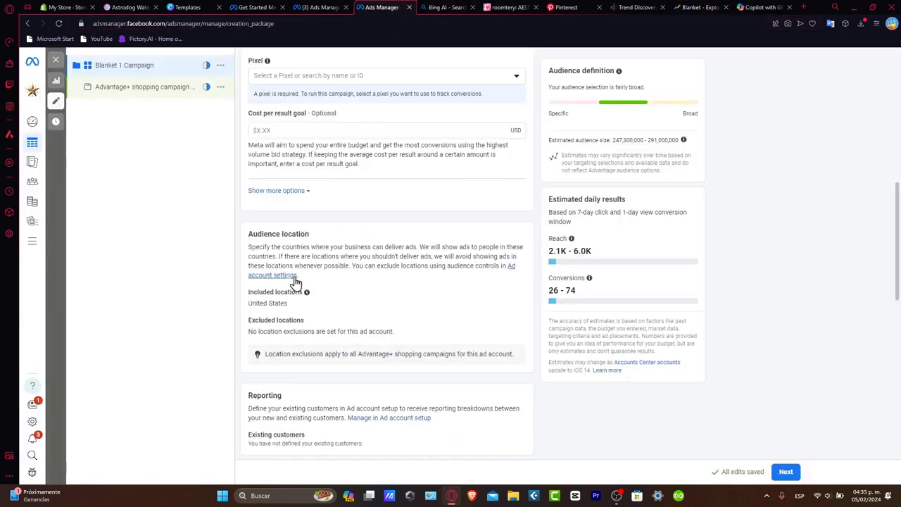
pyautogui.click(515, 292)
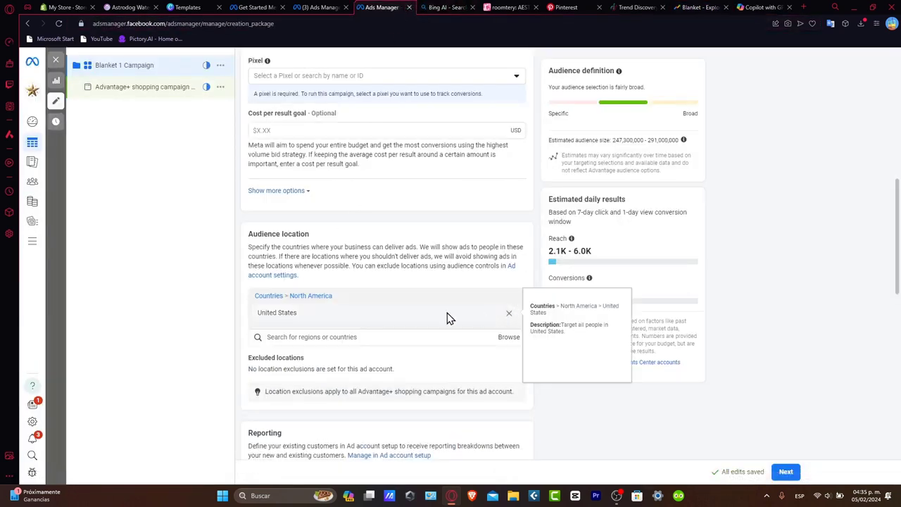
# Set the campaign's daily budget to $1.00
pyautogui.scroll(-3, 394, 145)
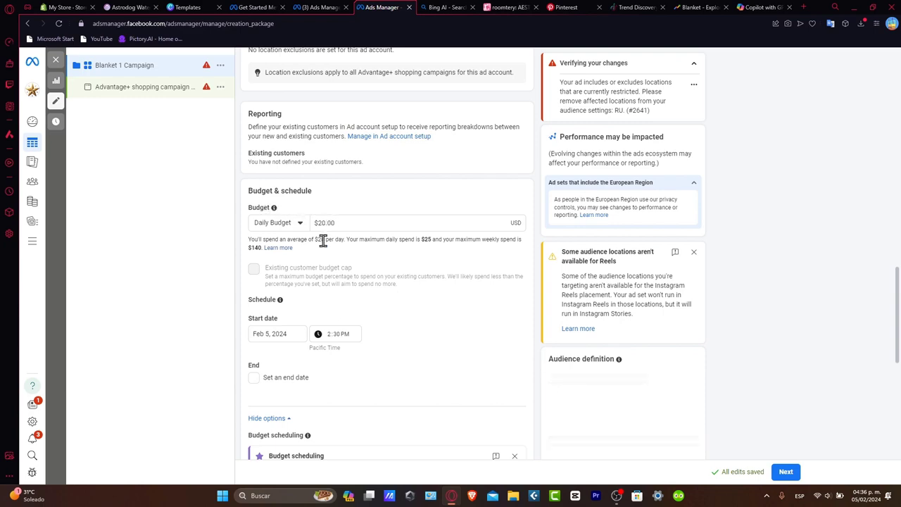
pyautogui.click(332, 221)
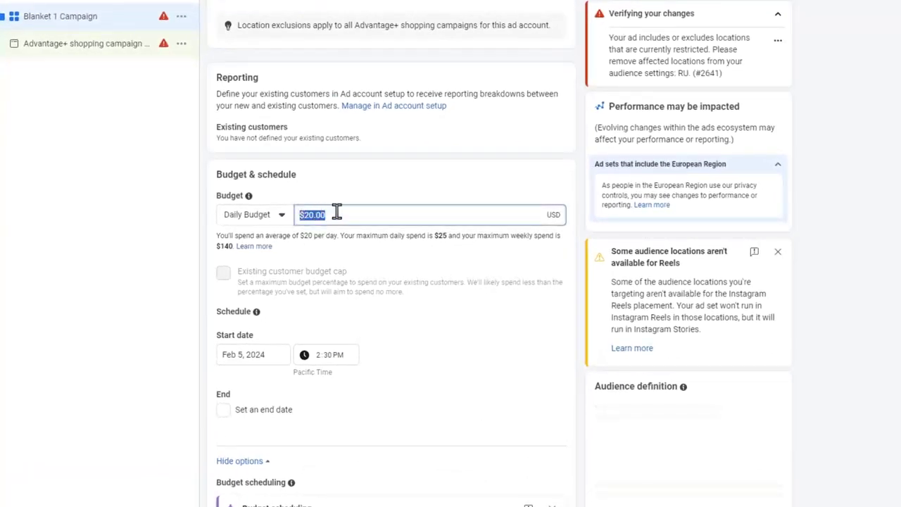
pyautogui.write('1')
pyautogui.click(418, 201)
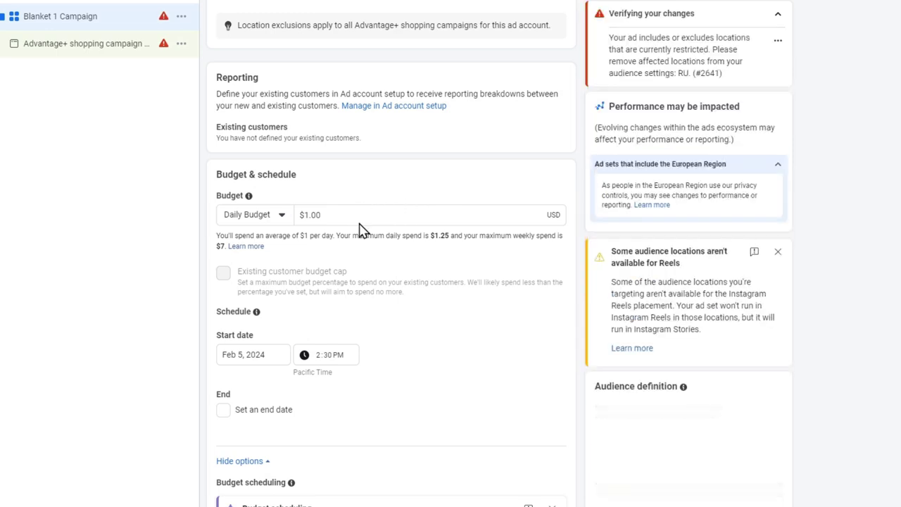
# Set the campaign's daily budget to $3
pyautogui.click(328, 210)
pyautogui.doubleClick(328, 210)
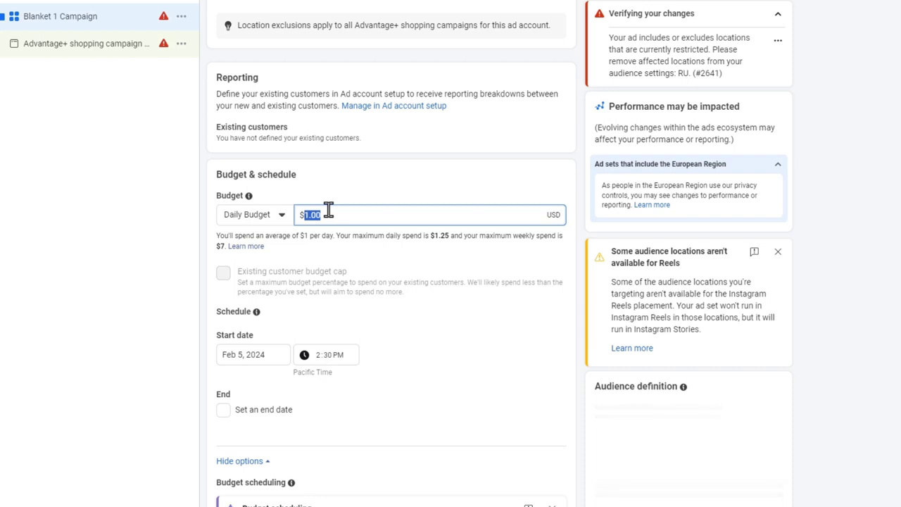
pyautogui.write('3')
# Review the budget scheduling options and the estimated daily results for reach and conversions
pyautogui.scroll(-5, 422, 251)
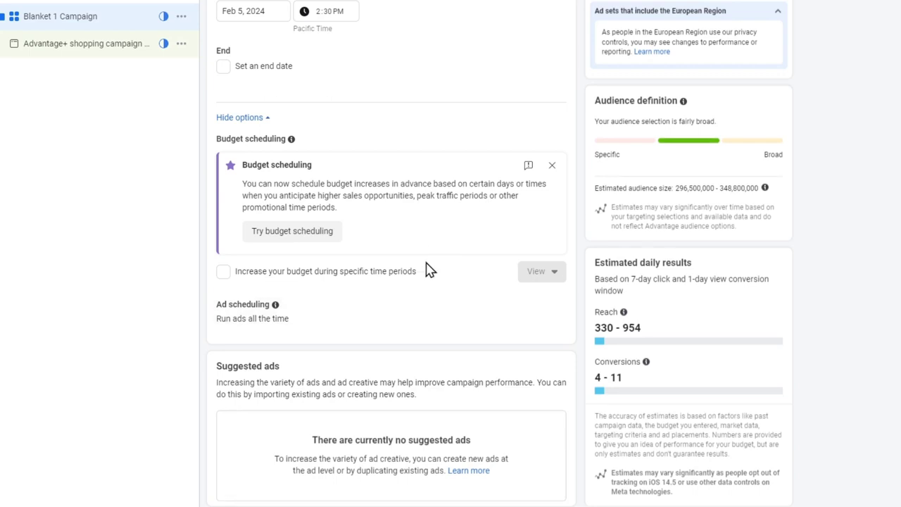
pyautogui.moveTo(605, 262); pyautogui.dragTo(699, 268)
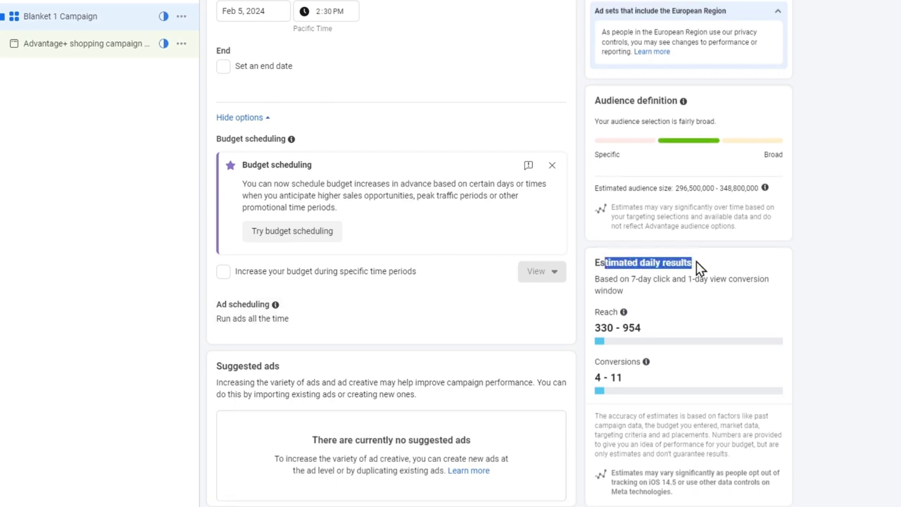
pyautogui.moveTo(622, 279); pyautogui.dragTo(697, 300)
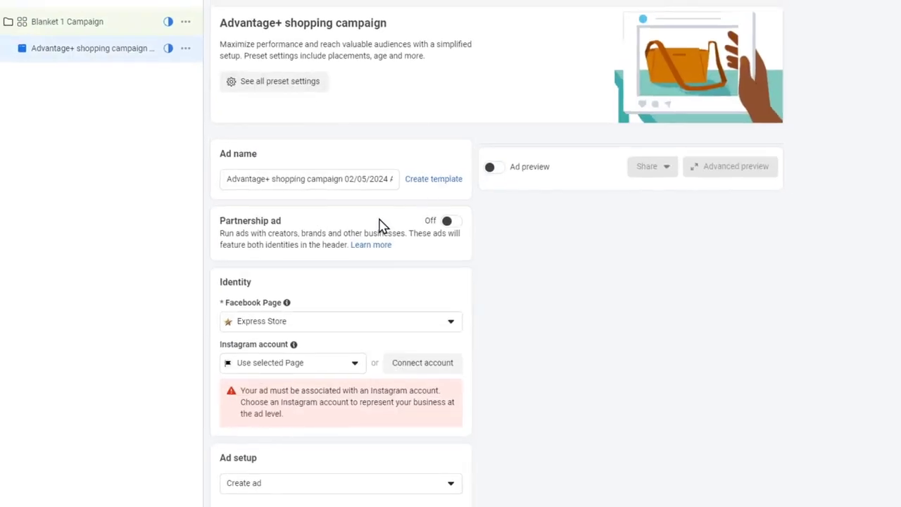
# Open the campaign's ad-level settings and set the creative source to Catalog
pyautogui.scroll(-3, 379, 225)
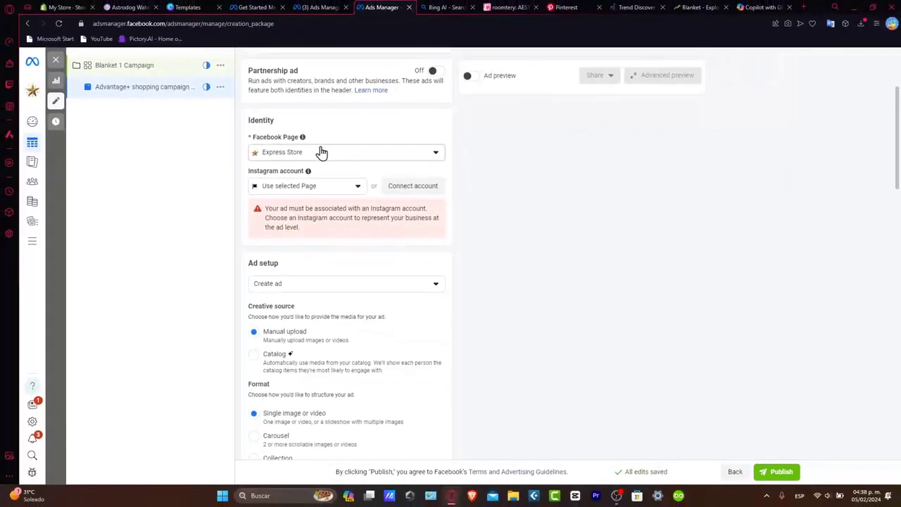
pyautogui.moveTo(302, 140)
pyautogui.scroll(-2, 342, 275)
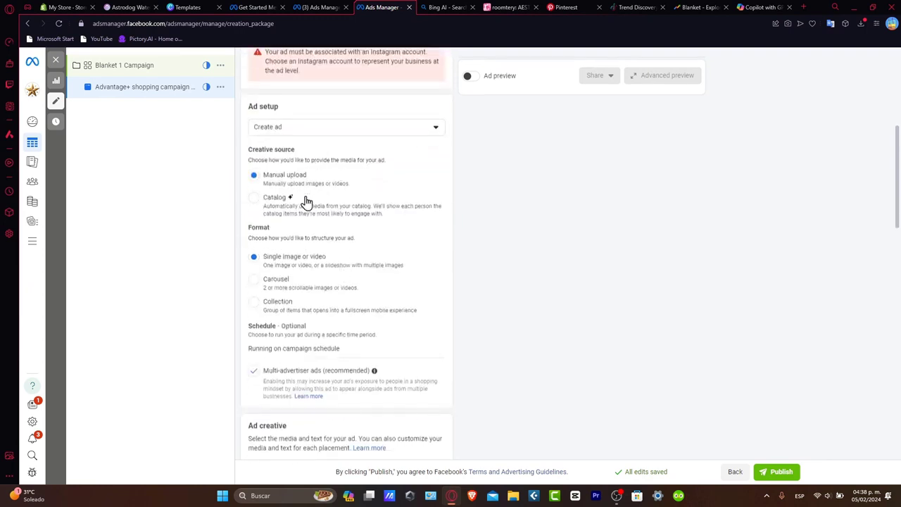
pyautogui.click(290, 204)
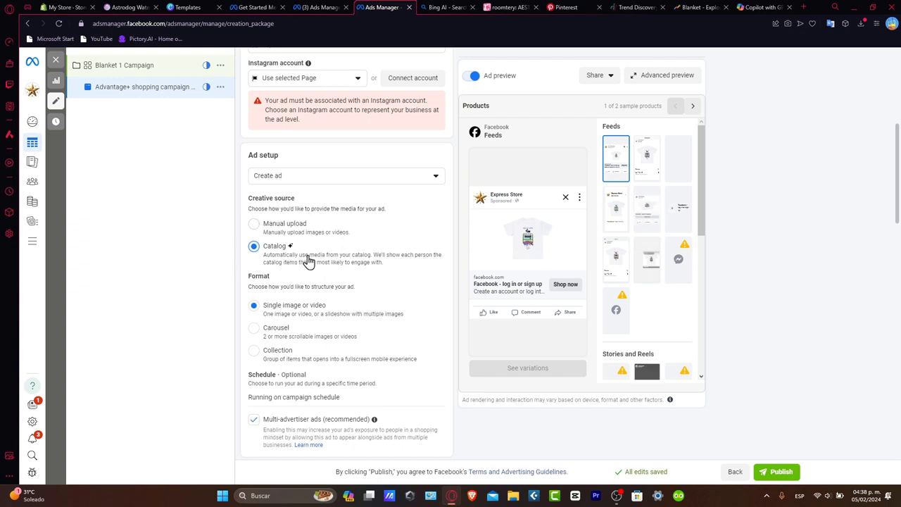
# Check the Astrodog Watercolor Sherpa Fleece Blanket's product page in the Shopify store, and return to the ad in Ads Manager
pyautogui.click(127, 7)
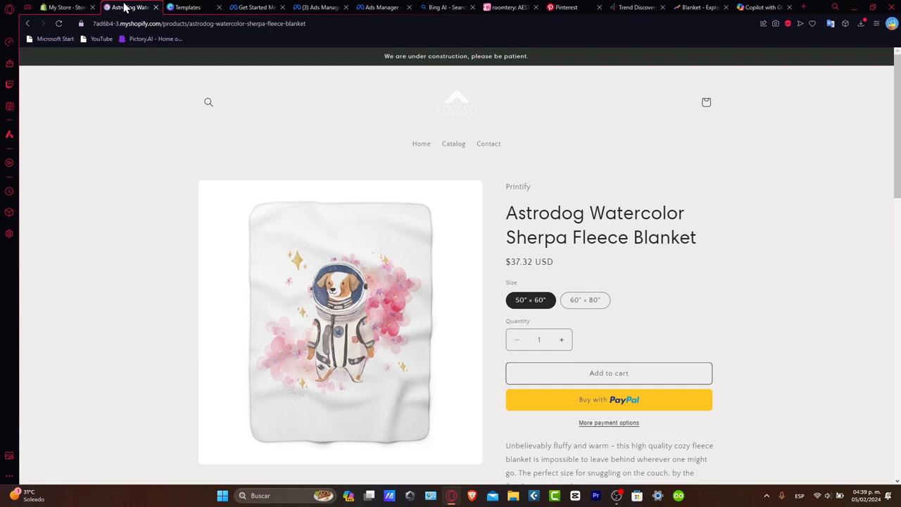
pyautogui.hotkey('ctrl', 'shift', 'Tab')
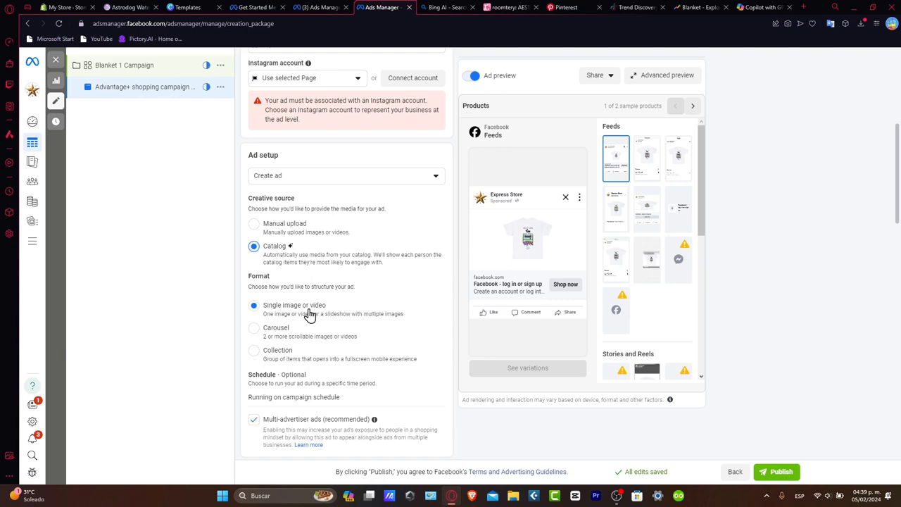
# Enter "Get your blanket now" as the ad's primary text, keeping Shop now as the call to action
pyautogui.scroll(-2, 312, 309)
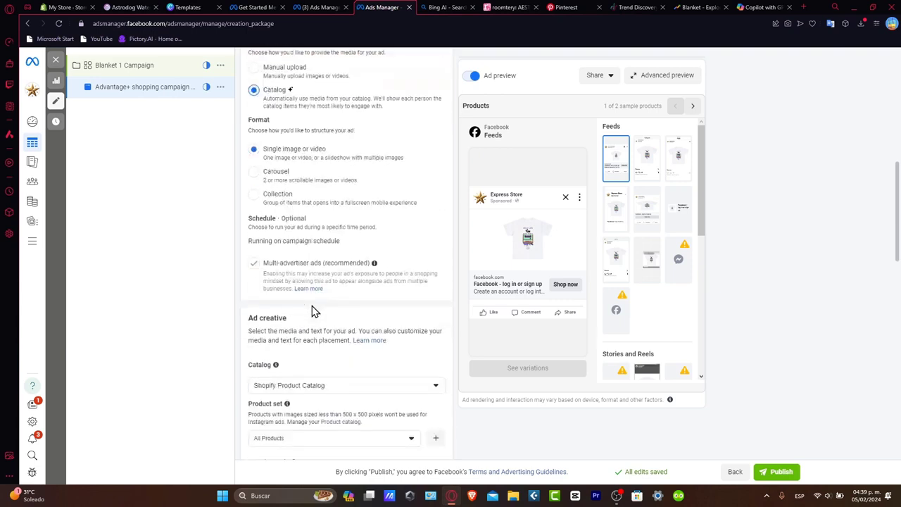
pyautogui.scroll(-2, 312, 309)
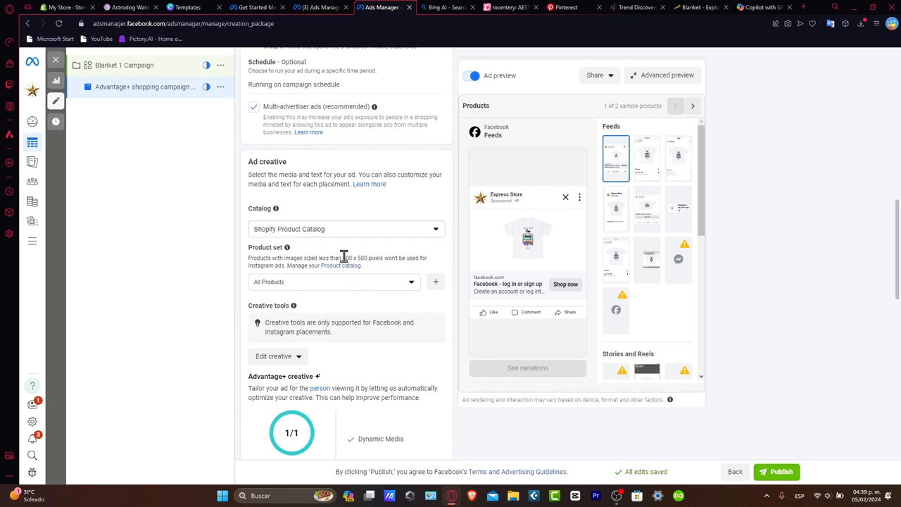
pyautogui.scroll(-2, 345, 258)
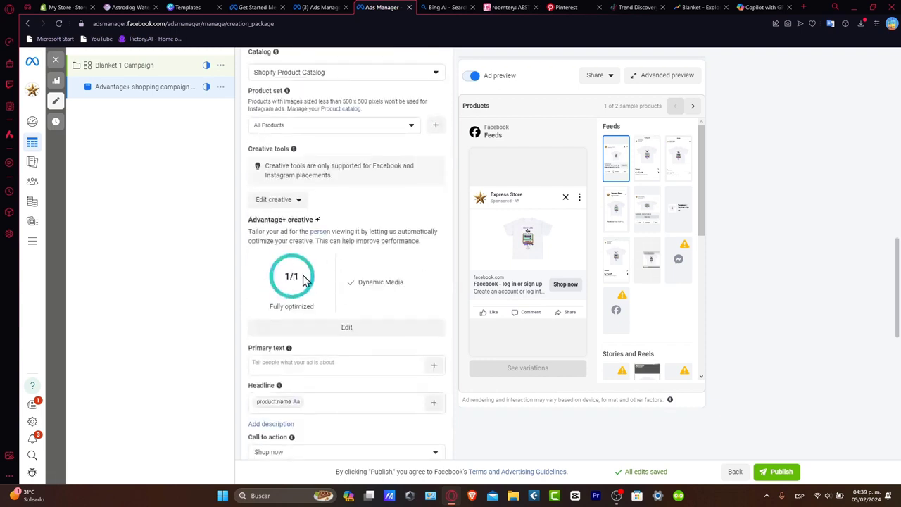
pyautogui.scroll(-2, 344, 313)
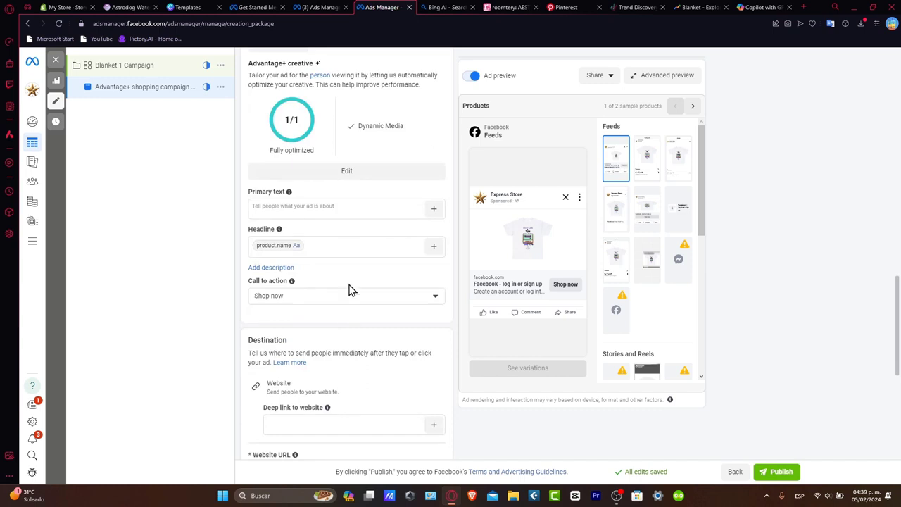
pyautogui.click(353, 213)
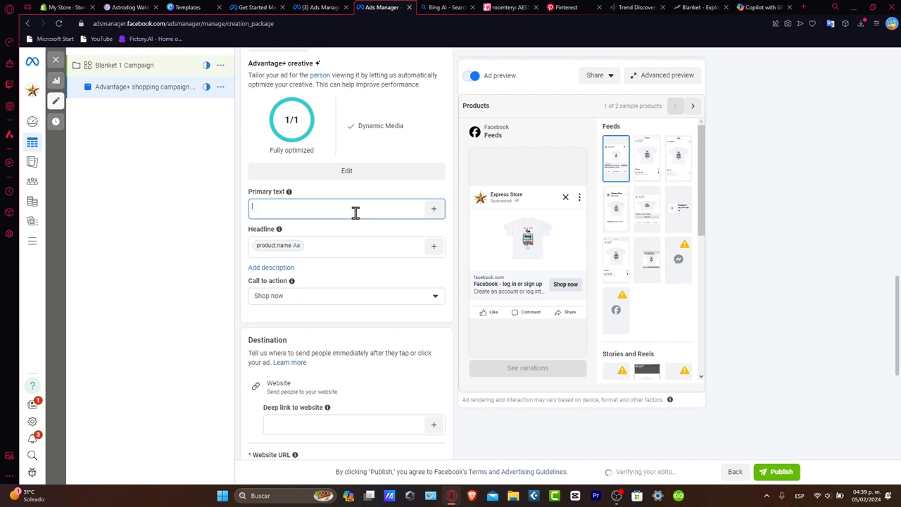
pyautogui.click(347, 245)
pyautogui.click(340, 301)
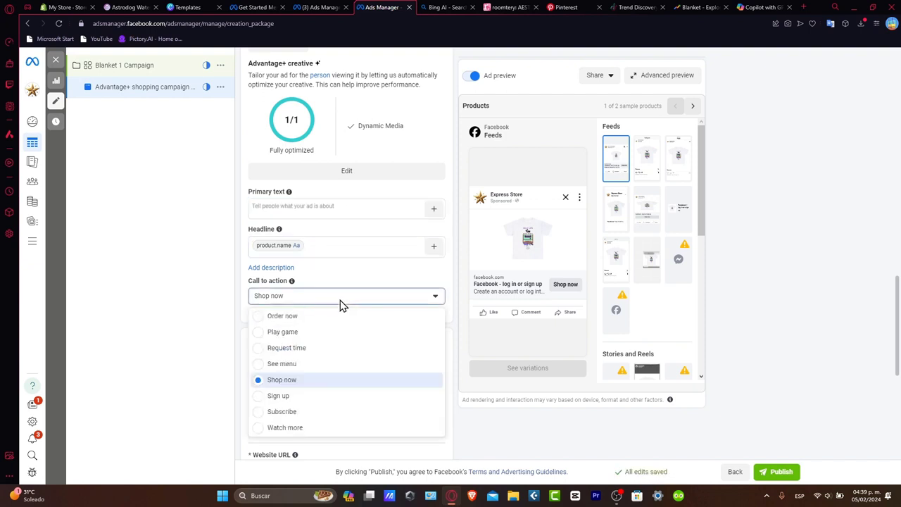
pyautogui.click(330, 210)
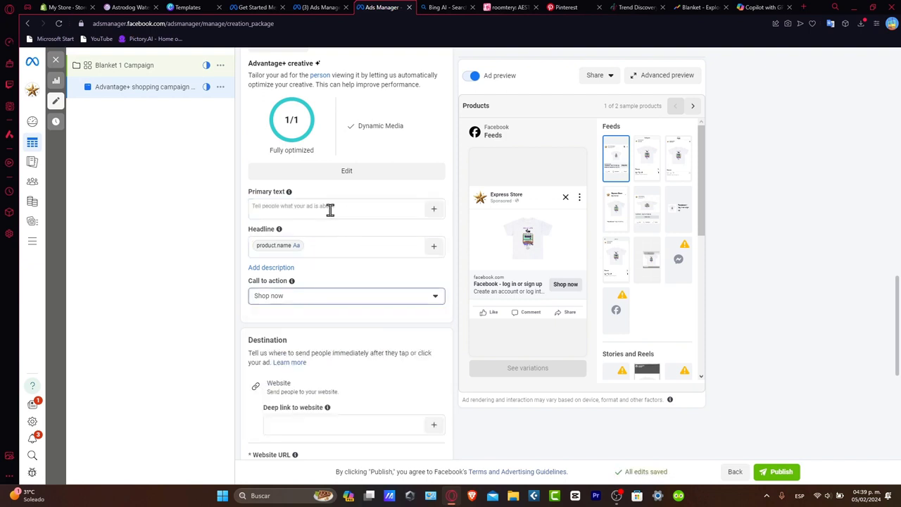
# Review the ad's website destination fields, including the deep link, and its languages and tracking options
pyautogui.scroll(-2, 330, 210)
pyautogui.click(338, 265)
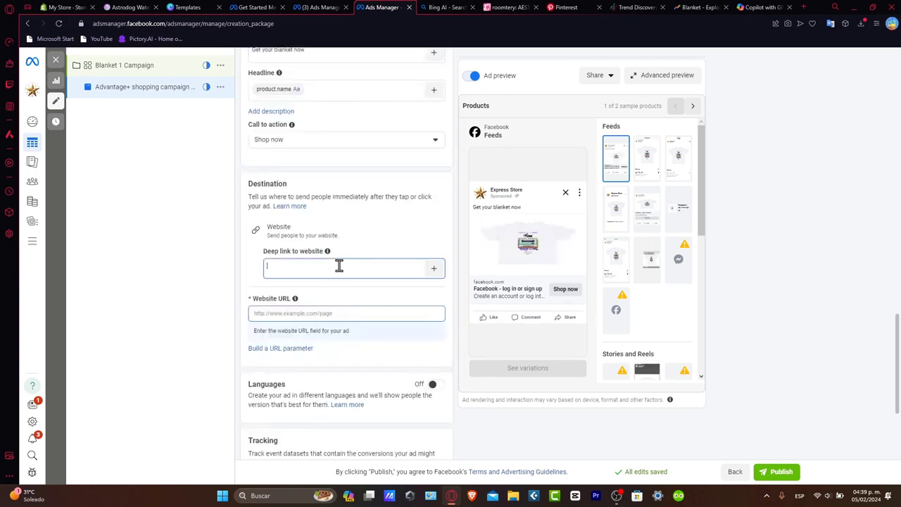
pyautogui.scroll(-2, 328, 346)
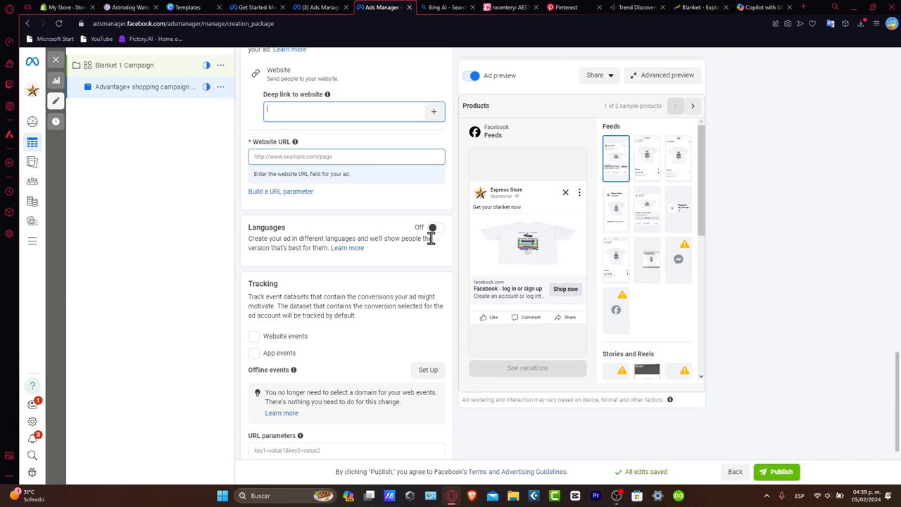
pyautogui.scroll(-1, 430, 239)
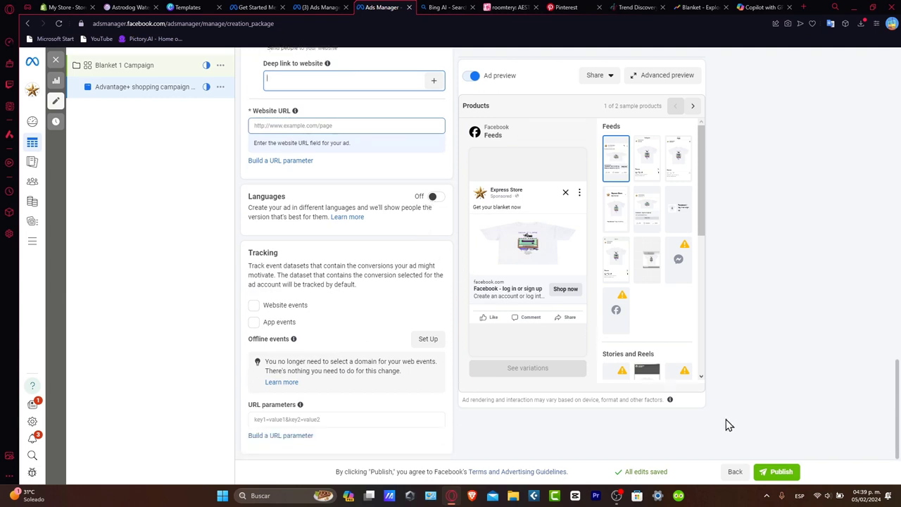
# Close the ad editor to return to the campaigns list and dismiss the payment method notice
pyautogui.click(57, 61)
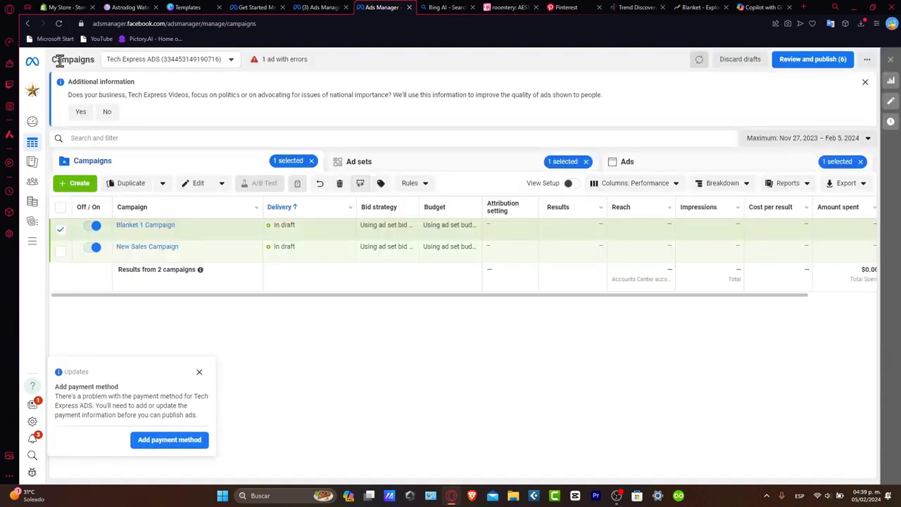
pyautogui.click(200, 372)
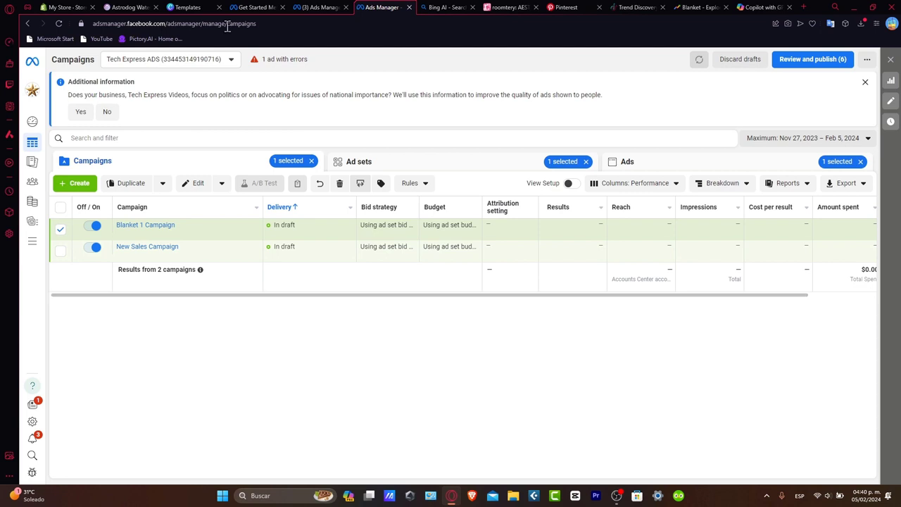
pyautogui.click(67, 7)
pyautogui.click(382, 7)
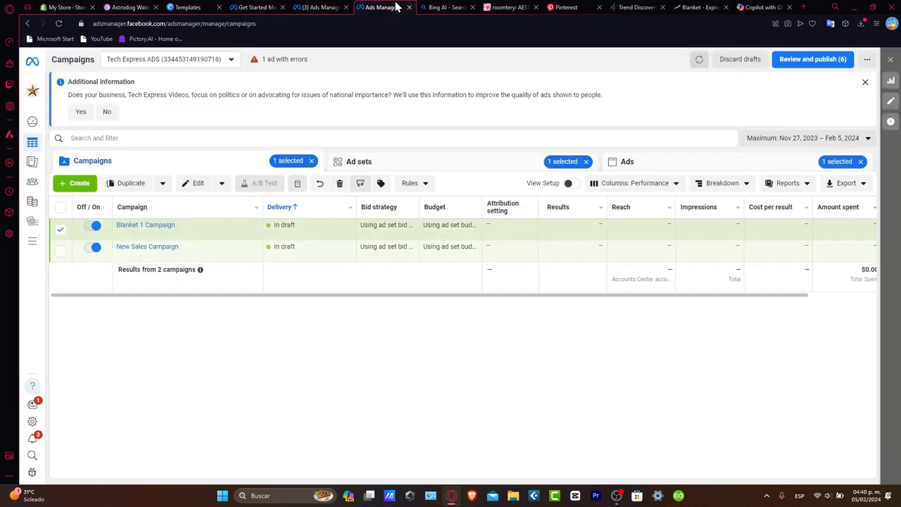